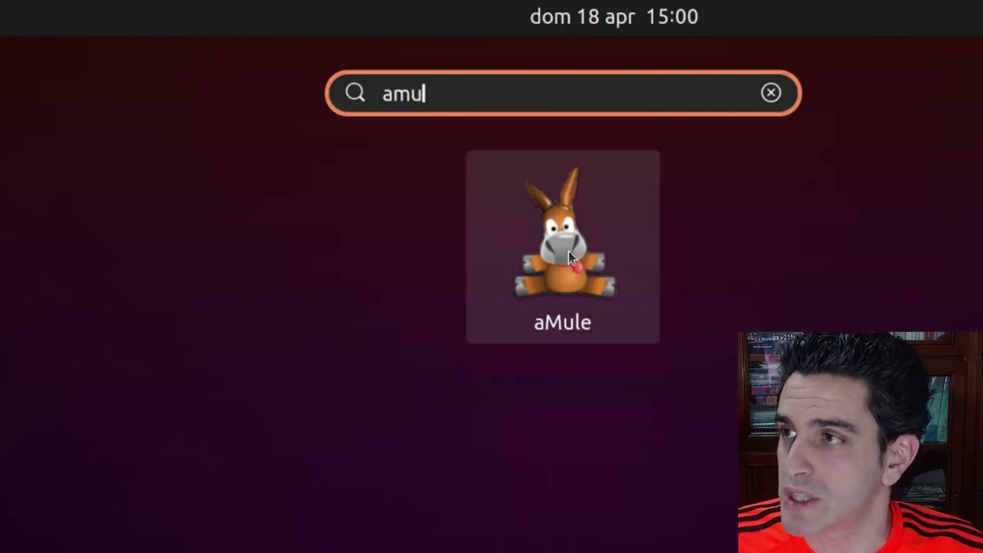
# - Launch aMule, dismiss the first-run information and accept downloading a server list
pyautogui.click(544, 239)
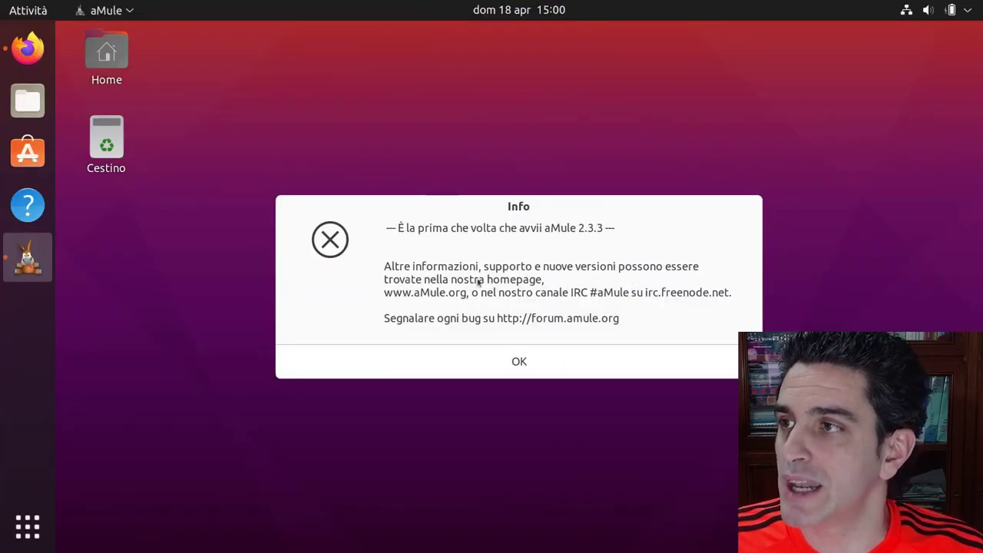
pyautogui.click(520, 362)
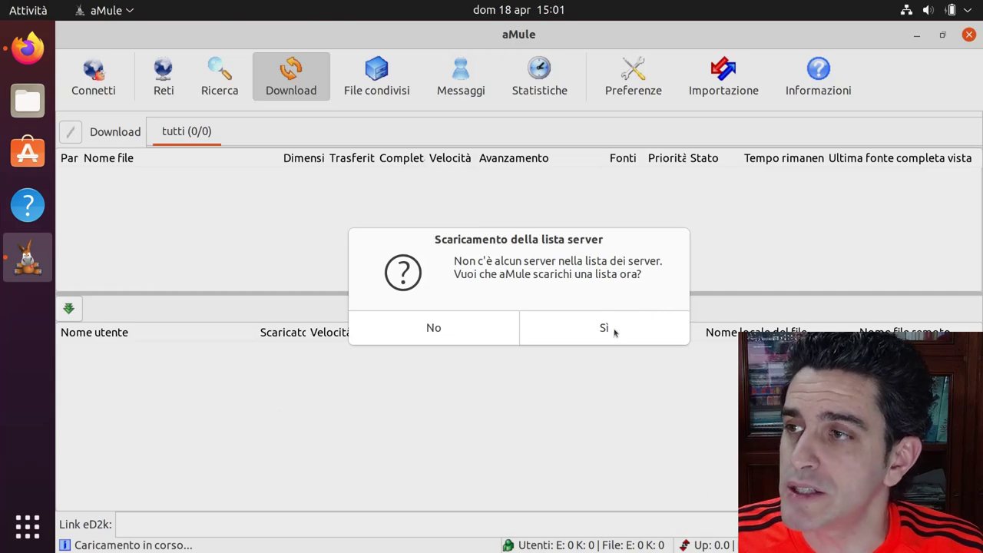
pyautogui.click(605, 328)
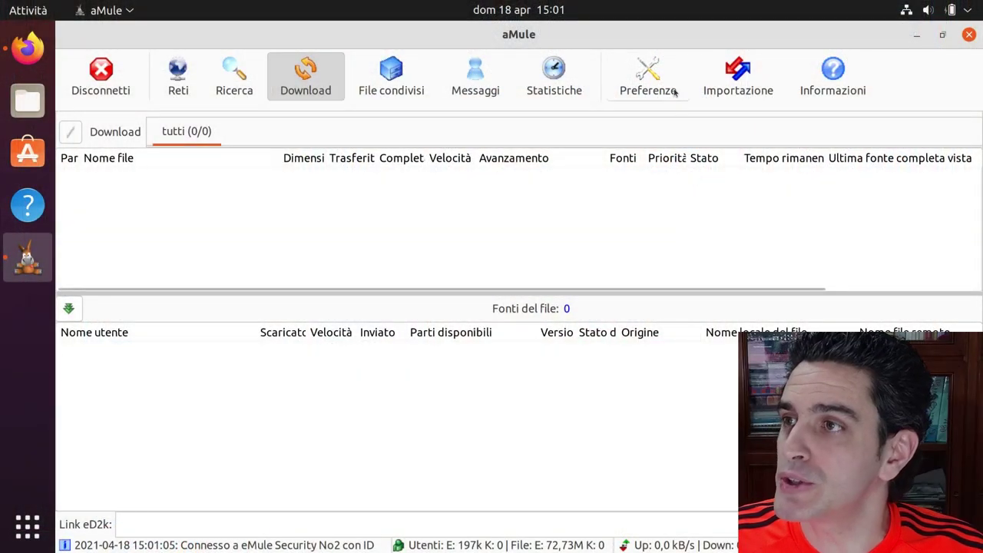
# - Check the destination and temporary file folders in the aMule preferences, closing them without changes
pyautogui.click(646, 96)
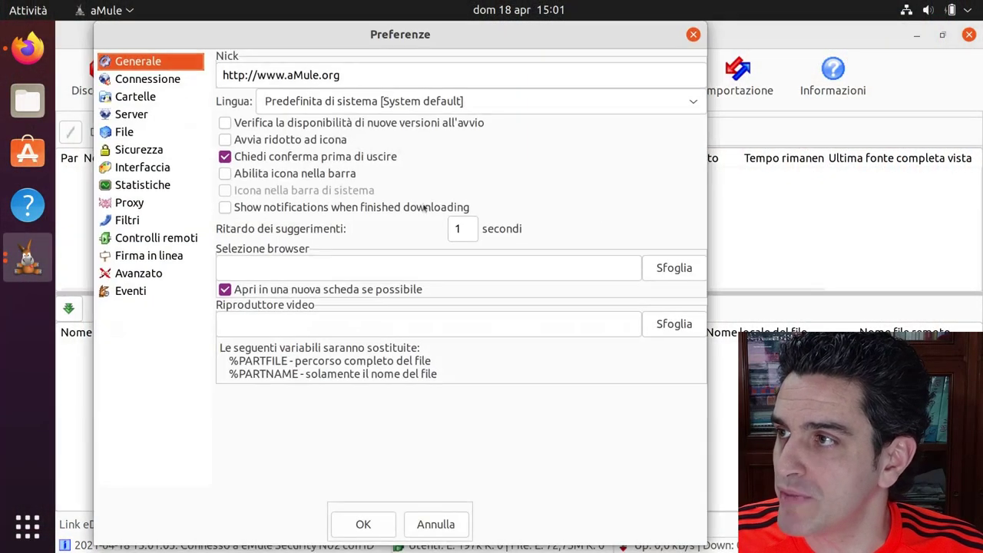
pyautogui.click(142, 98)
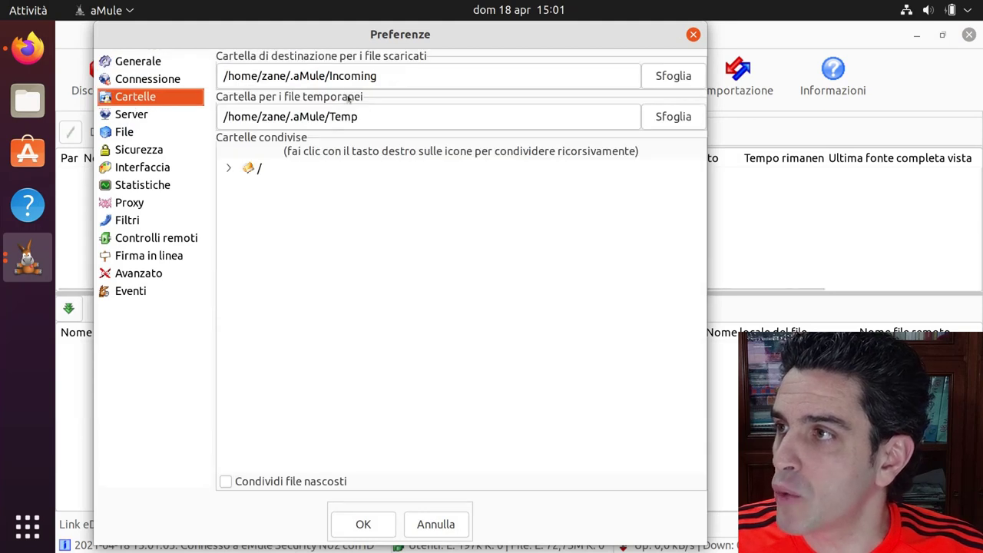
pyautogui.click(290, 76)
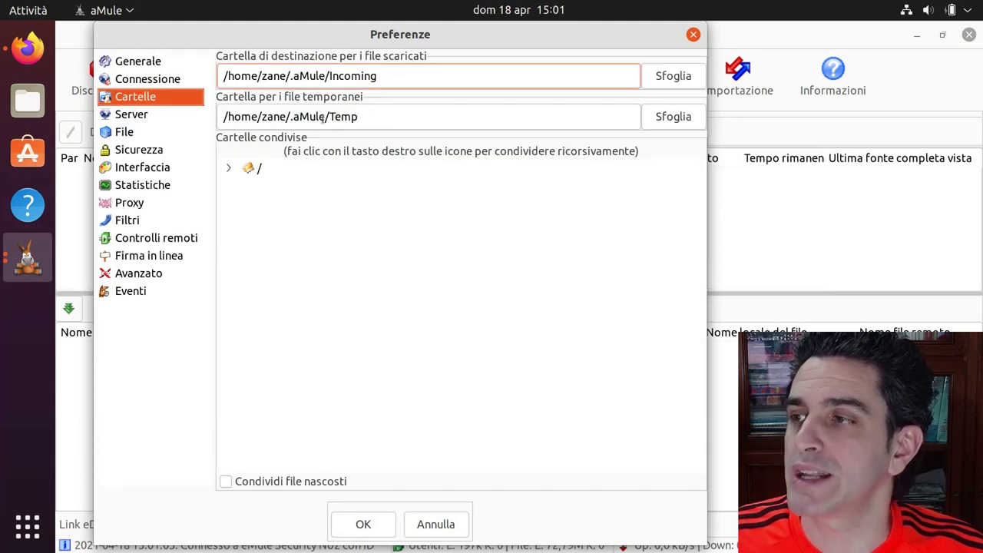
pyautogui.click(442, 525)
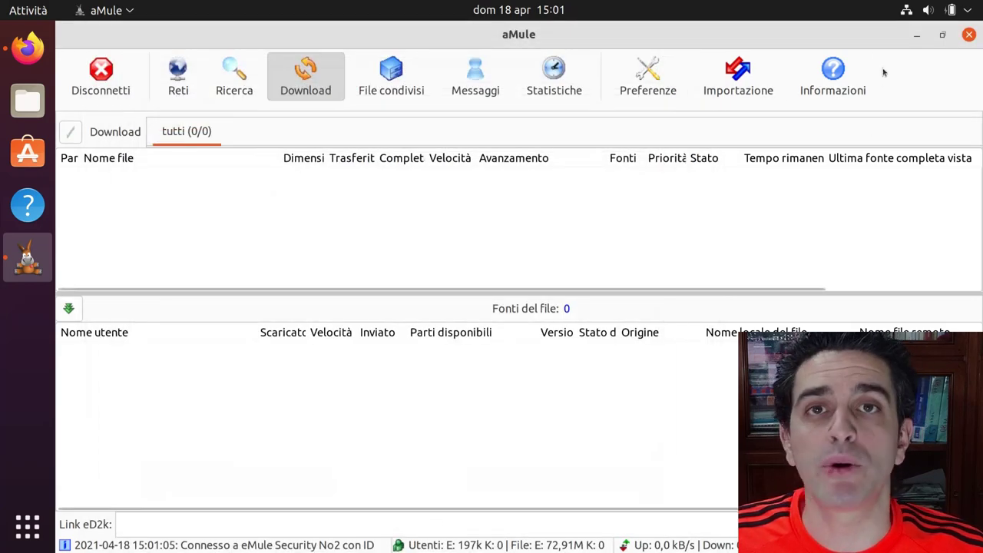
# - Minimize aMule, switch to the file manager and create a folder named aMule inside Scaricati
pyautogui.click(917, 34)
pyautogui.click(27, 101)
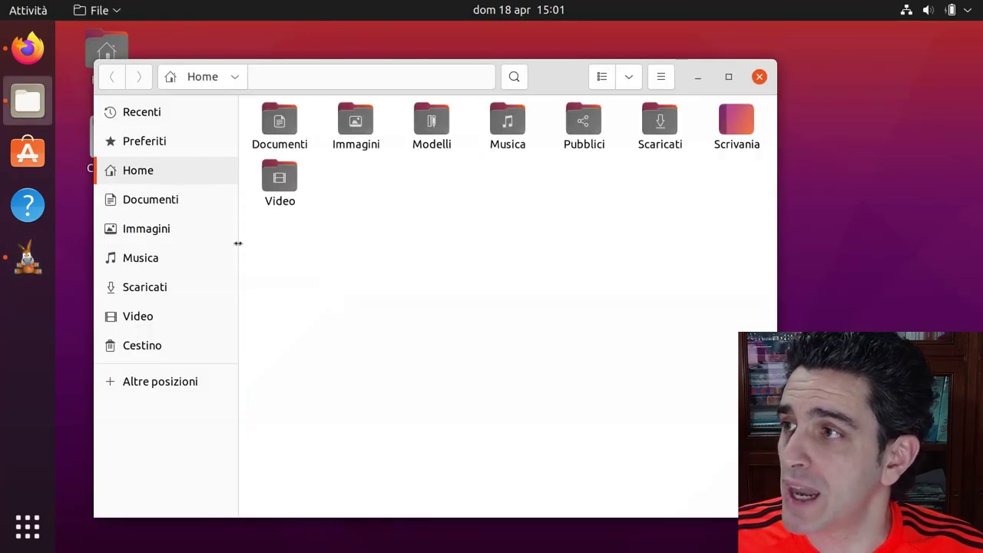
pyautogui.click(661, 123)
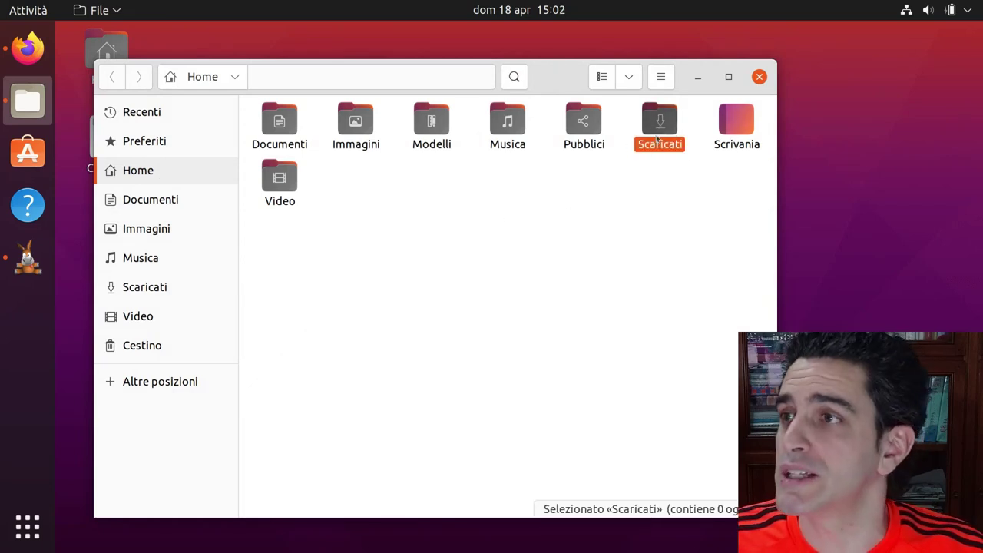
pyautogui.doubleClick(658, 130)
pyautogui.rightClick(456, 196)
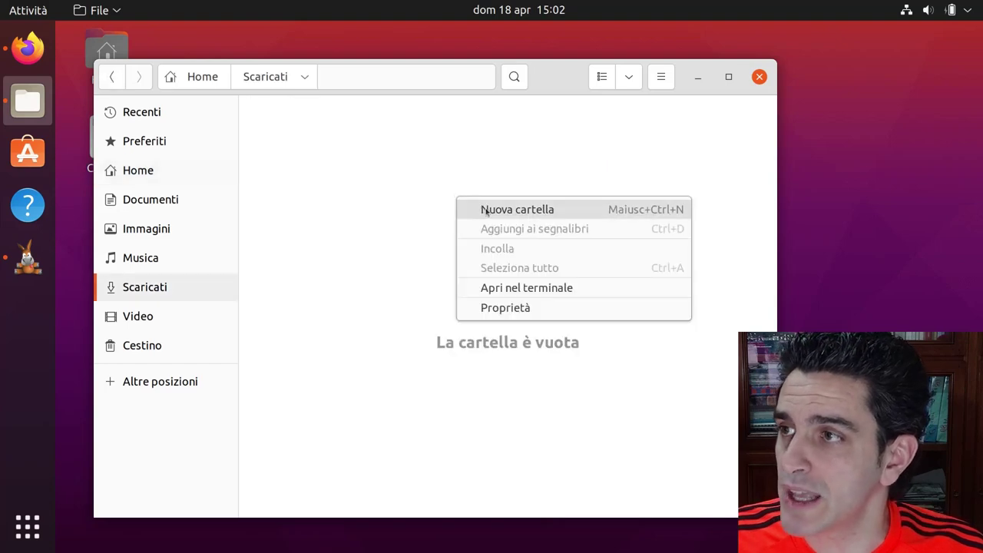
pyautogui.click(486, 210)
pyautogui.write('a')
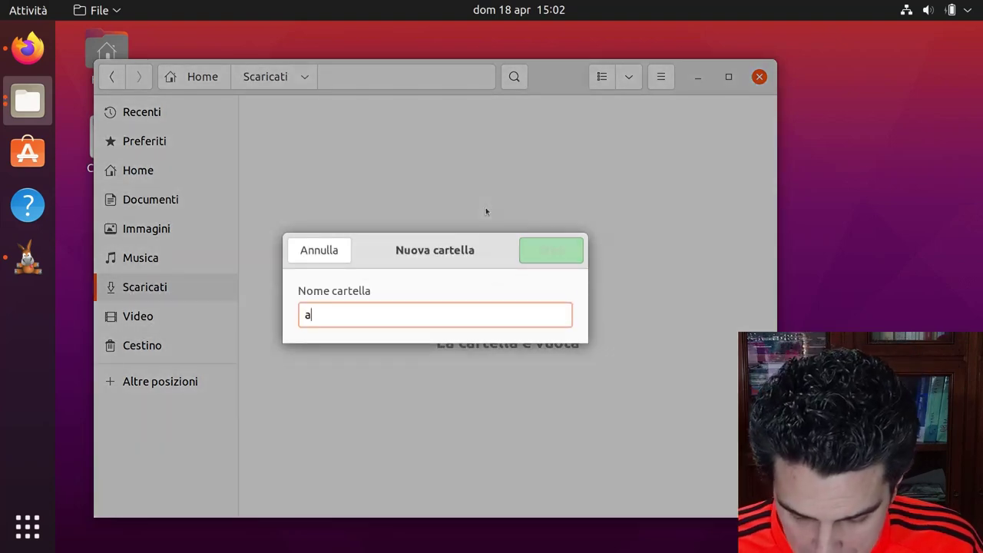
pyautogui.write('Mule')
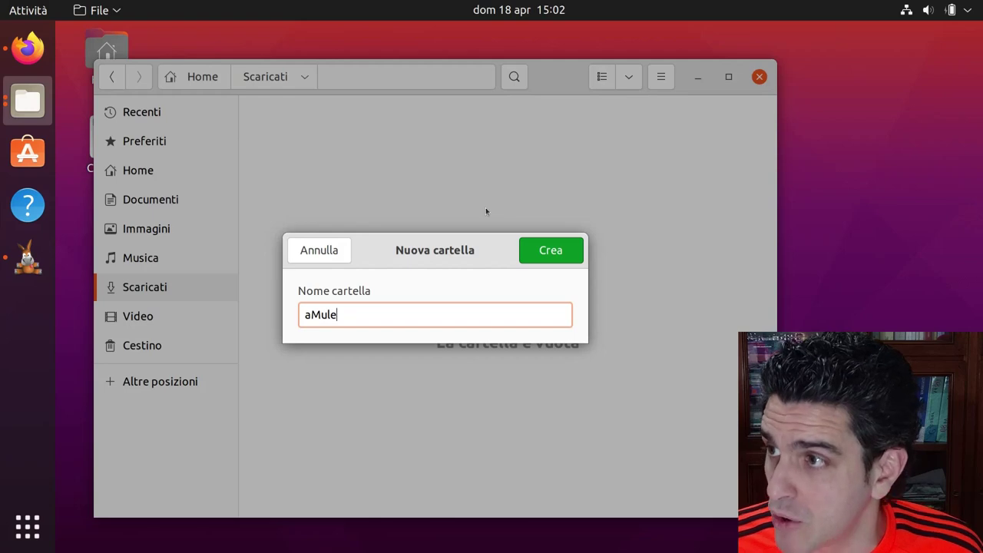
pyautogui.press('Return')
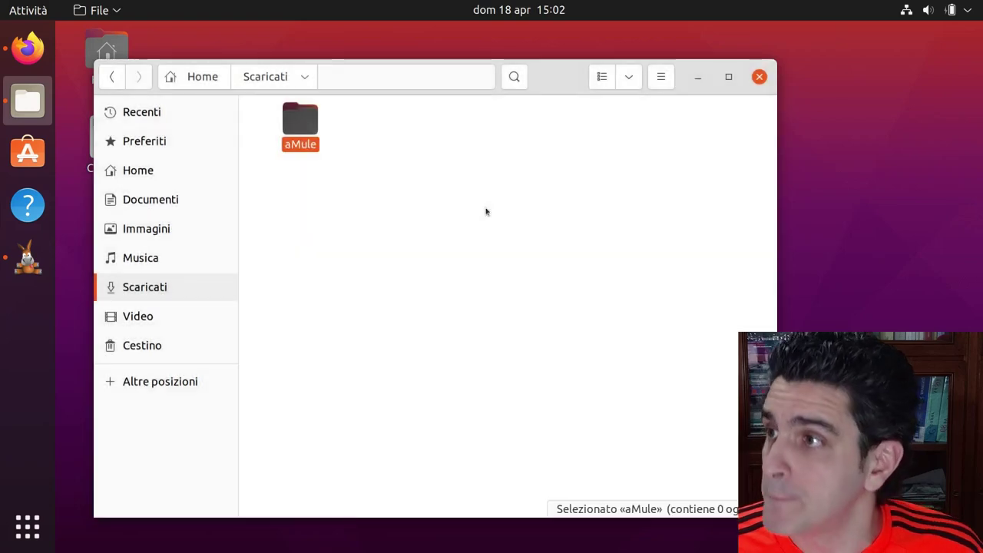
# - Create a subfolder named Temp inside the new aMule folder
pyautogui.doubleClick(307, 146)
pyautogui.rightClick(319, 154)
pyautogui.click(344, 167)
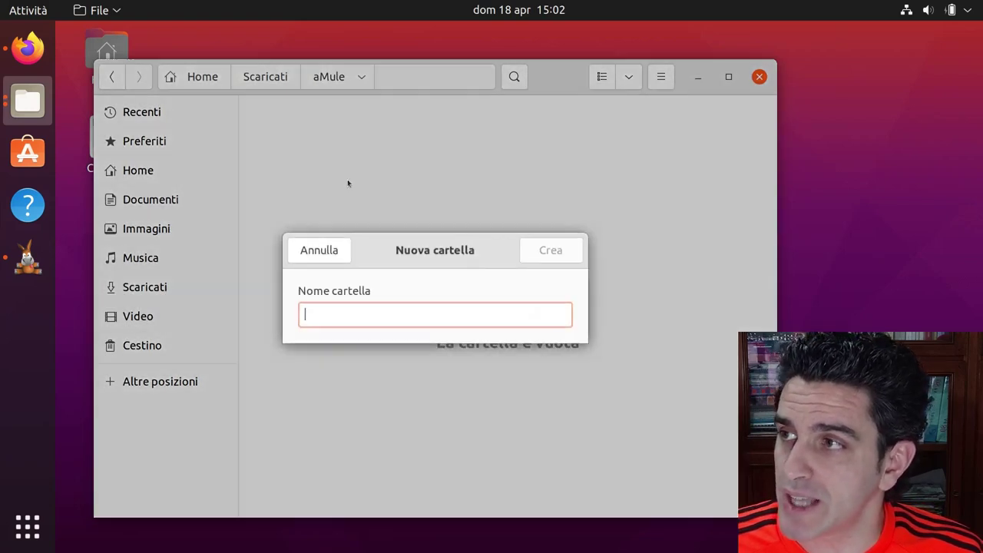
pyautogui.write('j')
pyautogui.press('BackSpace')
pyautogui.write('Temp')
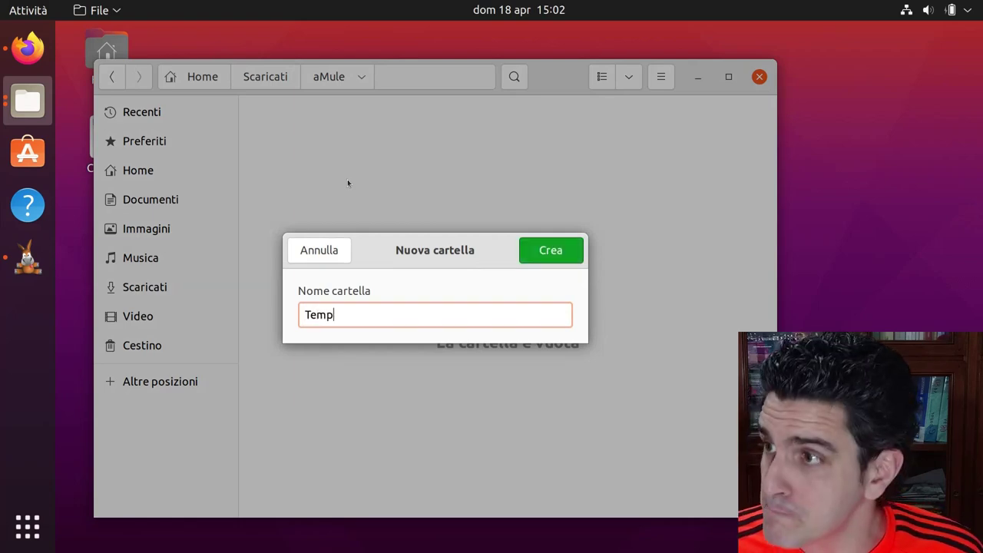
pyautogui.press('Return')
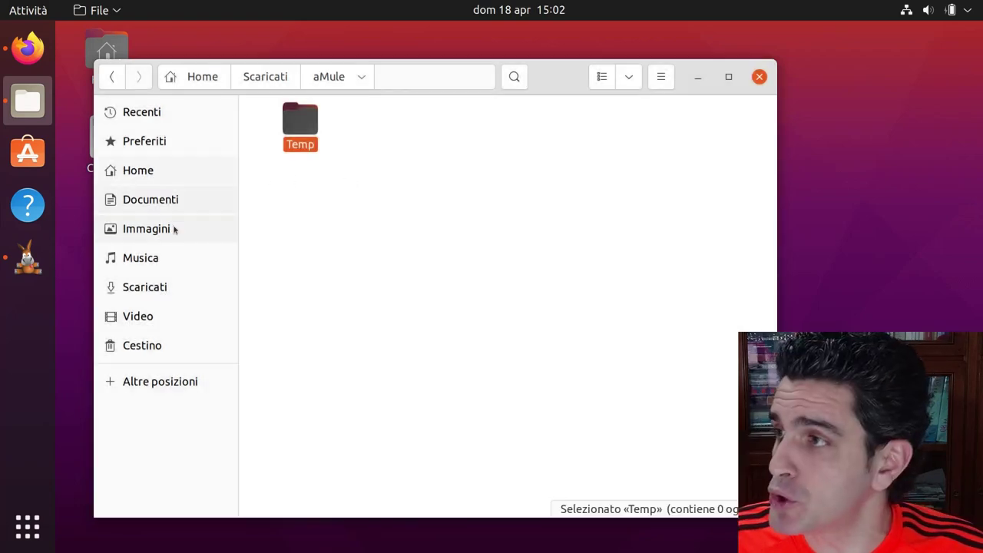
# - Switch back to aMule and set the destination folder for downloaded files to Scaricati/aMule in the home directory
pyautogui.click(28, 258)
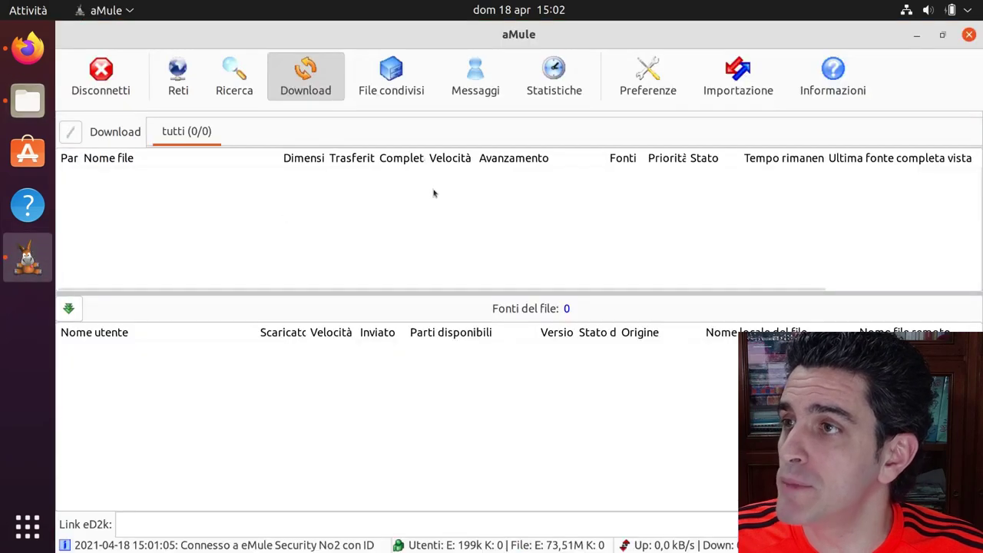
pyautogui.click(662, 83)
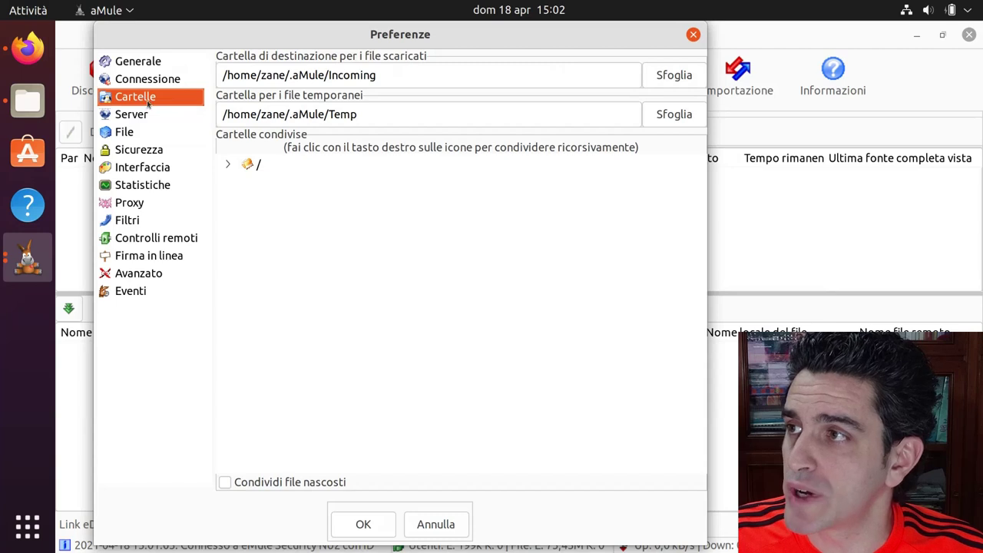
pyautogui.click(675, 76)
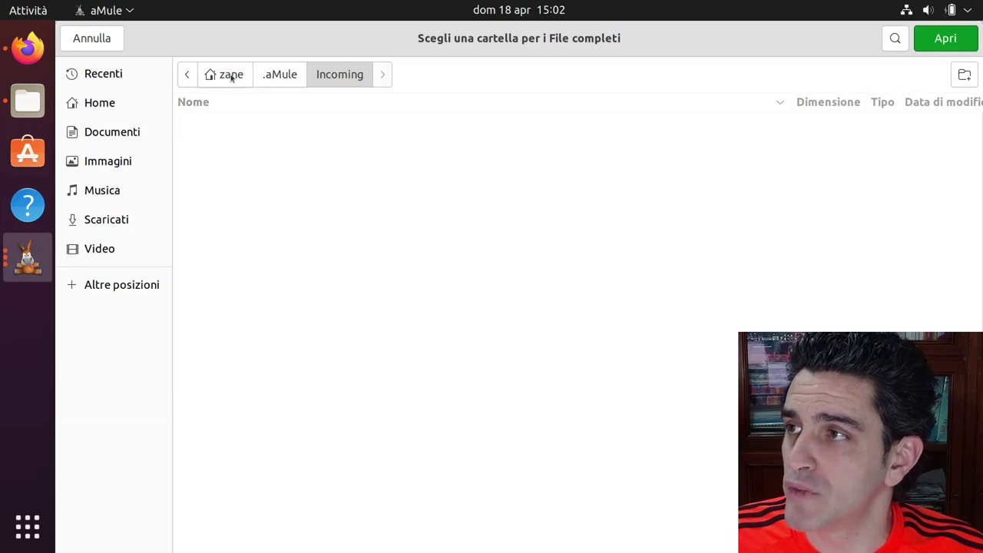
pyautogui.click(98, 104)
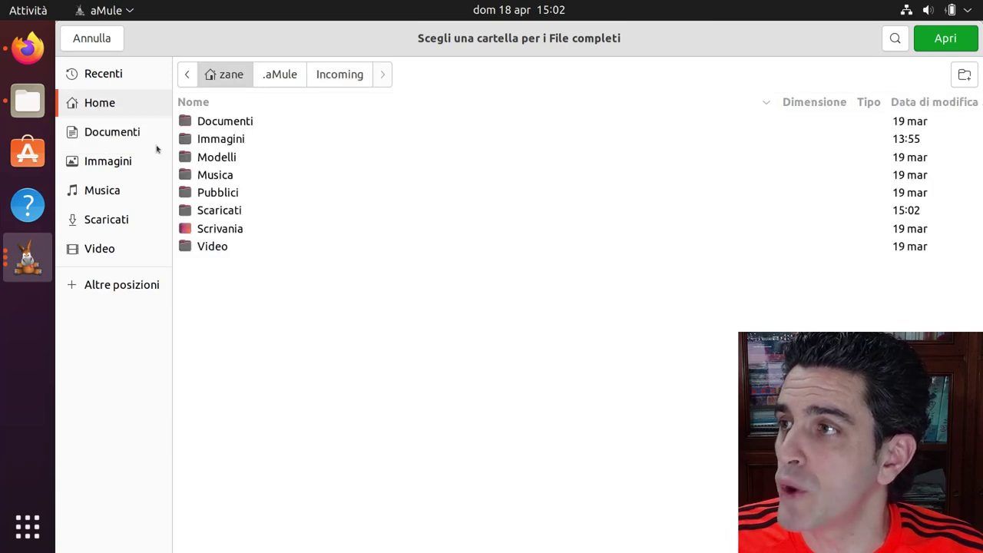
pyautogui.doubleClick(229, 211)
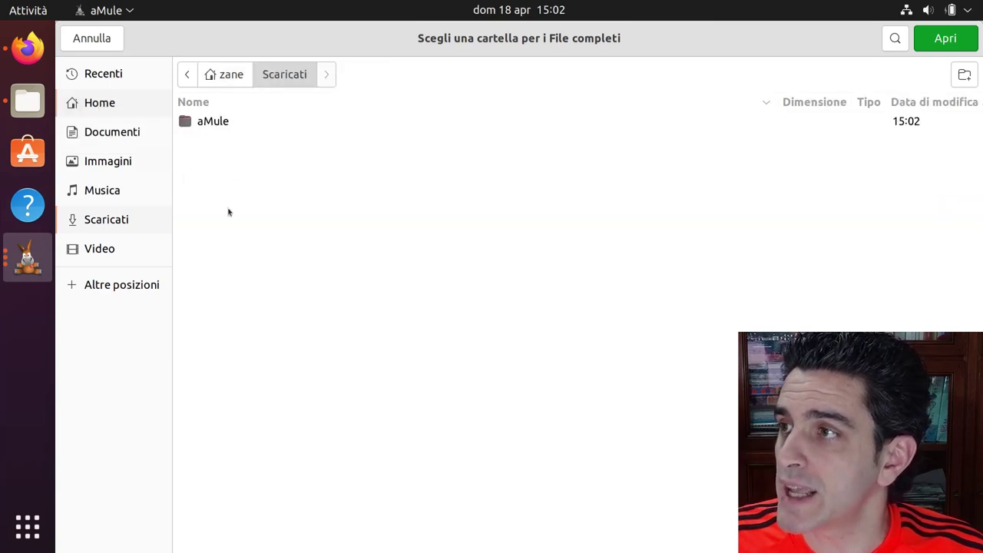
pyautogui.doubleClick(216, 123)
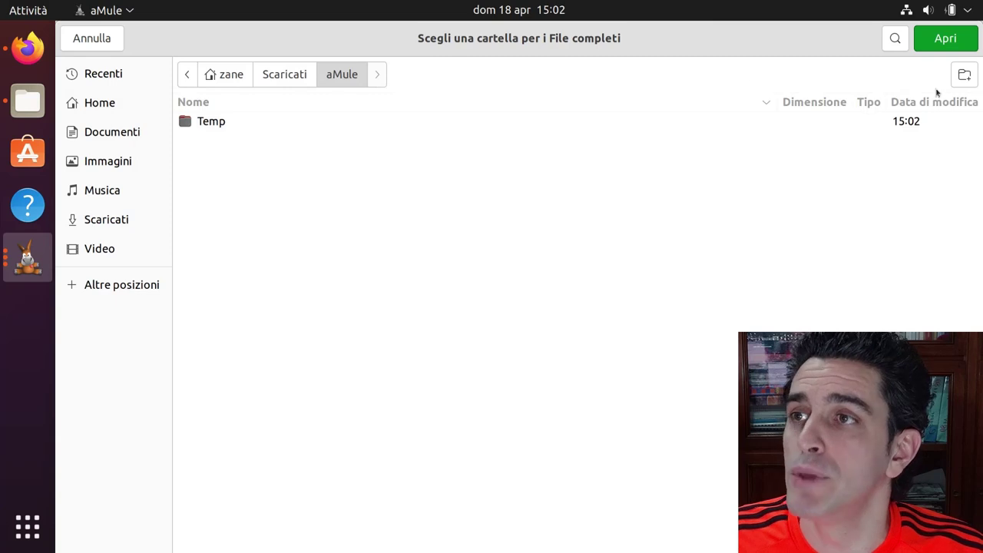
pyautogui.click(944, 43)
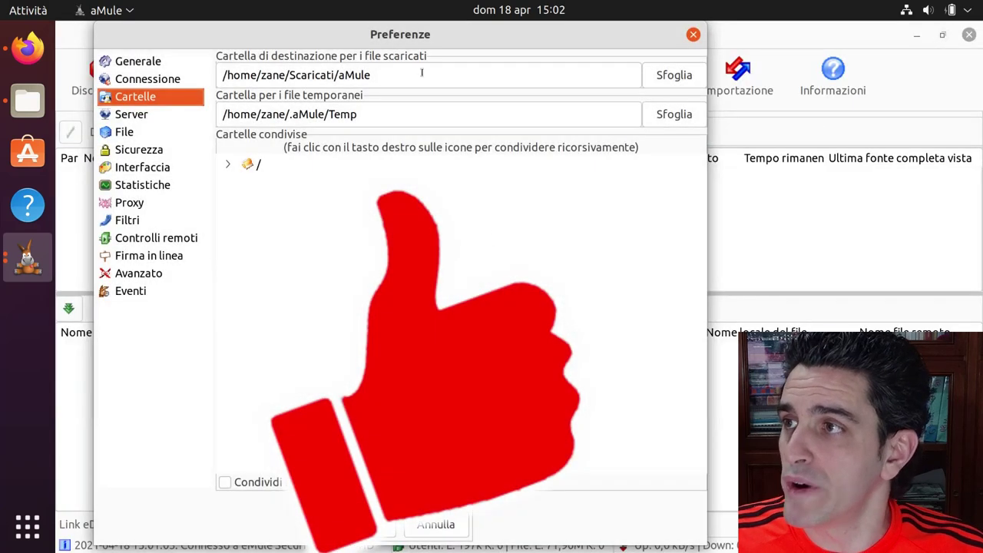
# - Set the temporary files folder to Scaricati/aMule/Temp in the home directory
pyautogui.click(388, 108)
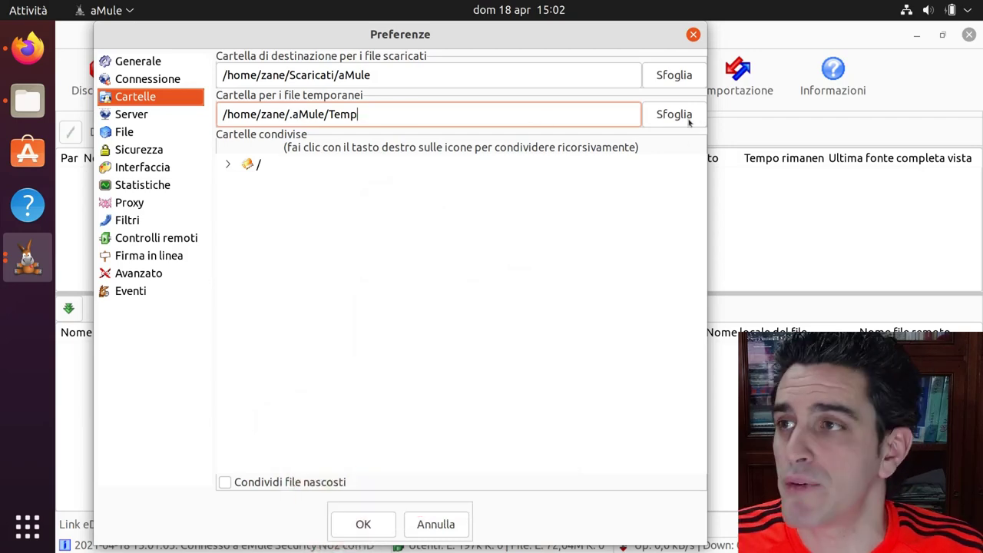
pyautogui.click(682, 116)
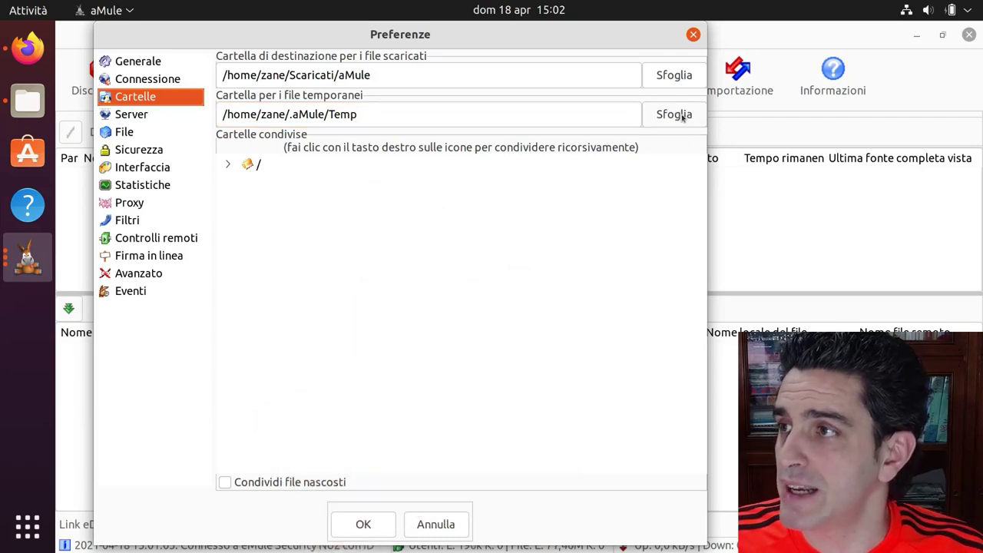
pyautogui.click(122, 102)
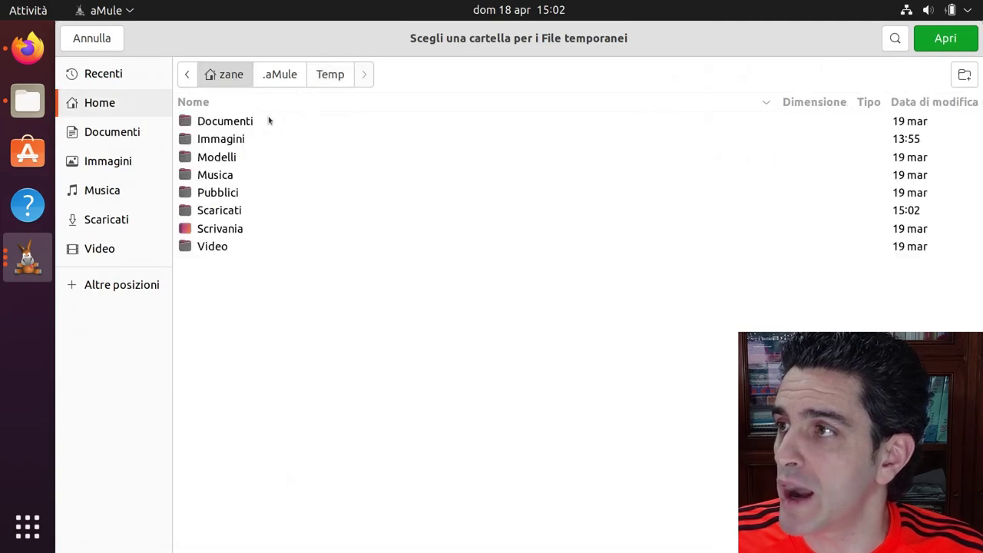
pyautogui.doubleClick(228, 210)
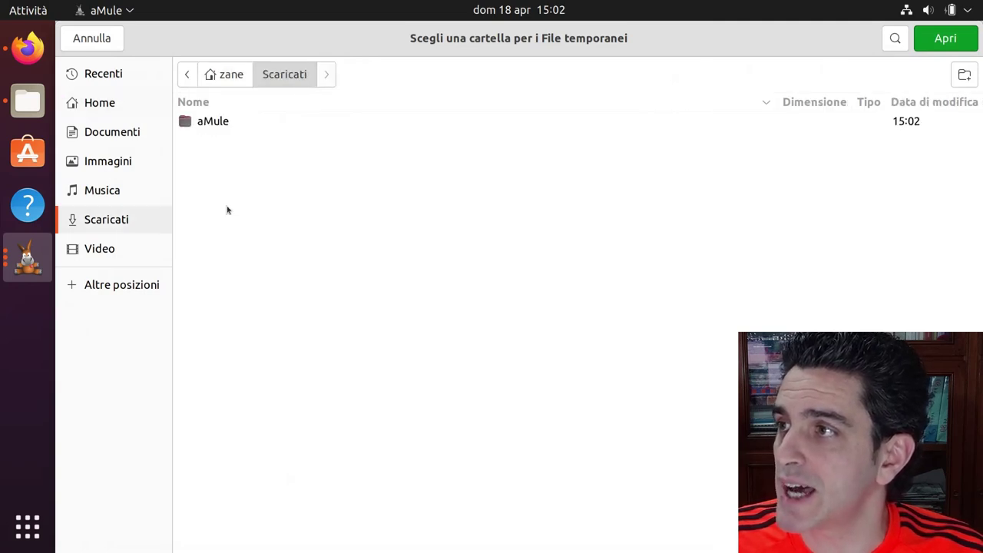
pyautogui.doubleClick(220, 123)
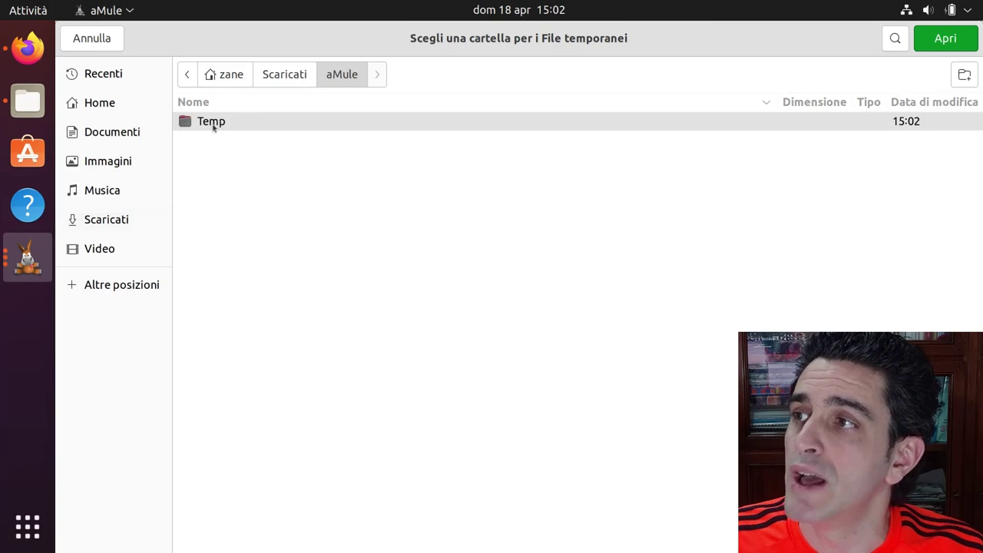
pyautogui.doubleClick(214, 123)
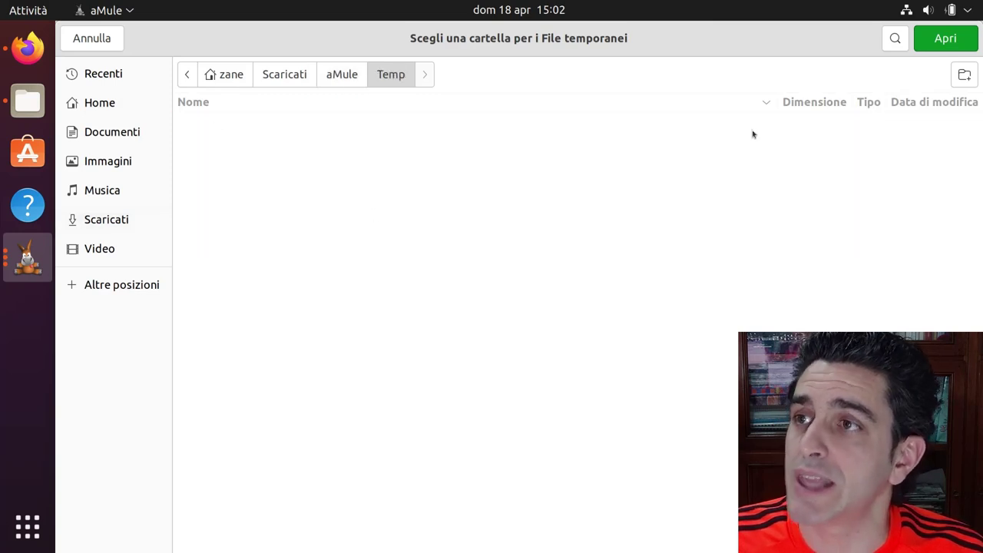
pyautogui.click(955, 43)
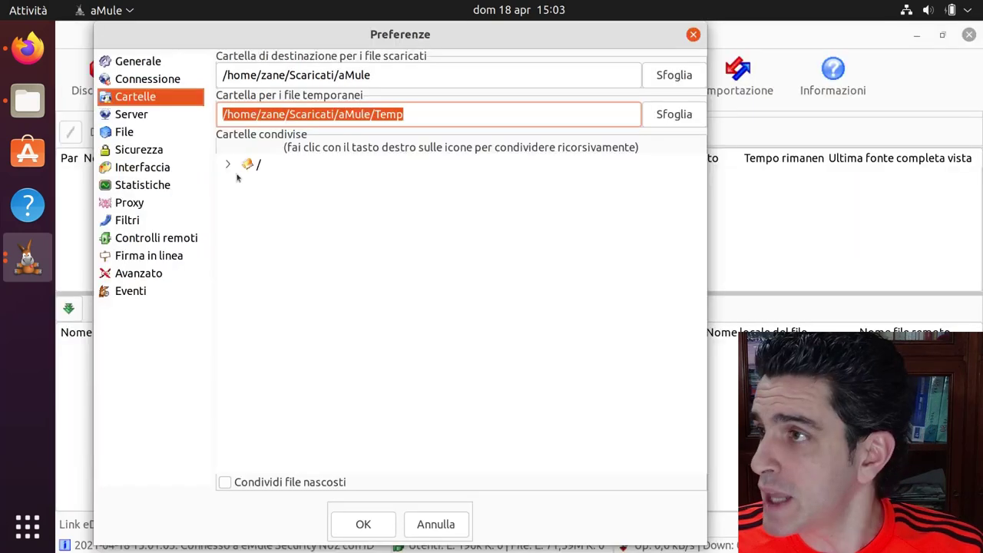
# - Mark the aMule folder inside the home directory's Scaricati folder as shared
pyautogui.click(226, 164)
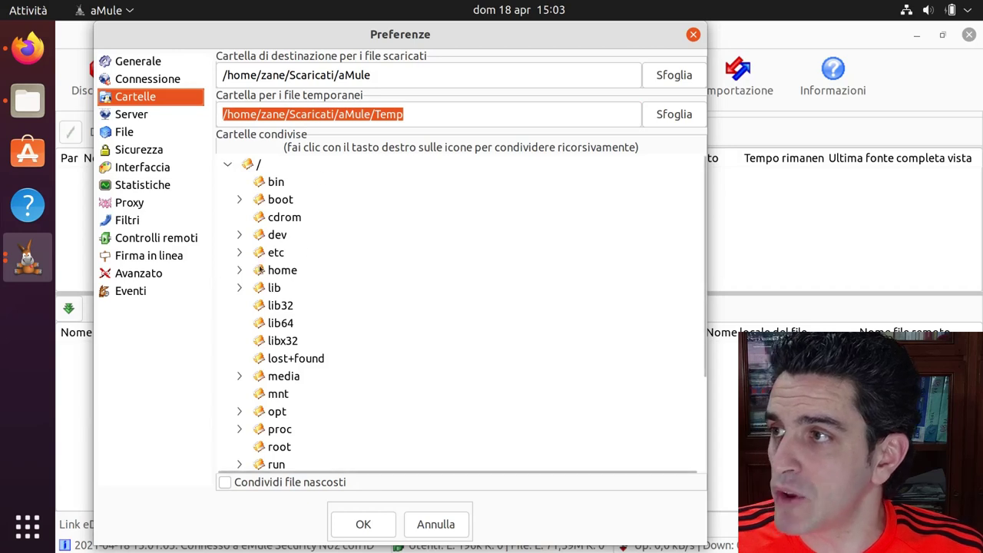
pyautogui.click(239, 270)
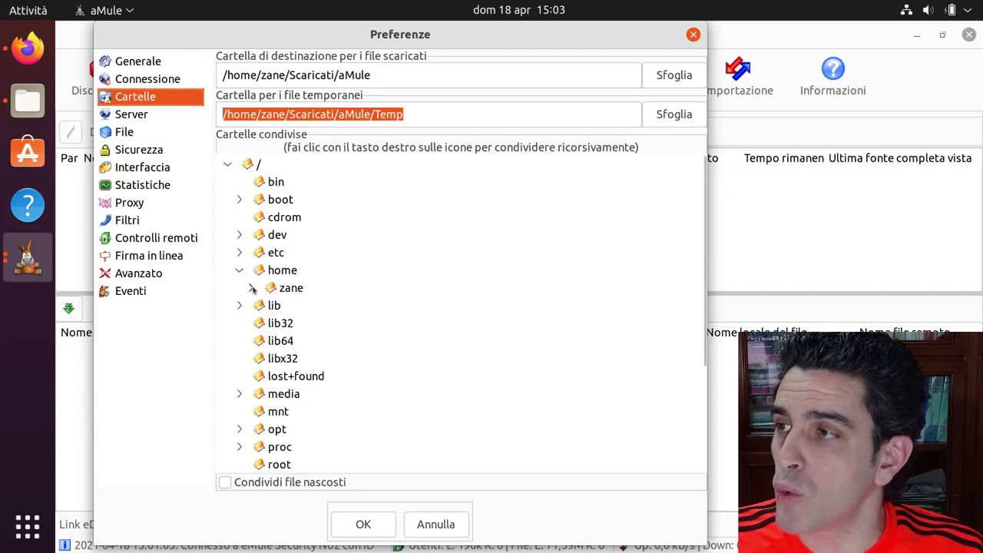
pyautogui.click(252, 288)
pyautogui.scroll(-2, 395, 275)
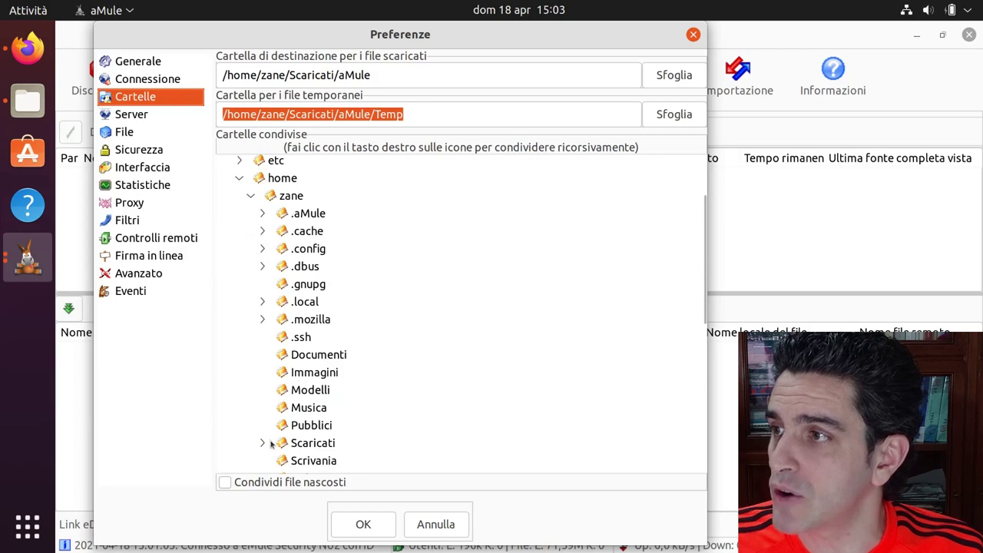
pyautogui.scroll(-1, 300, 424)
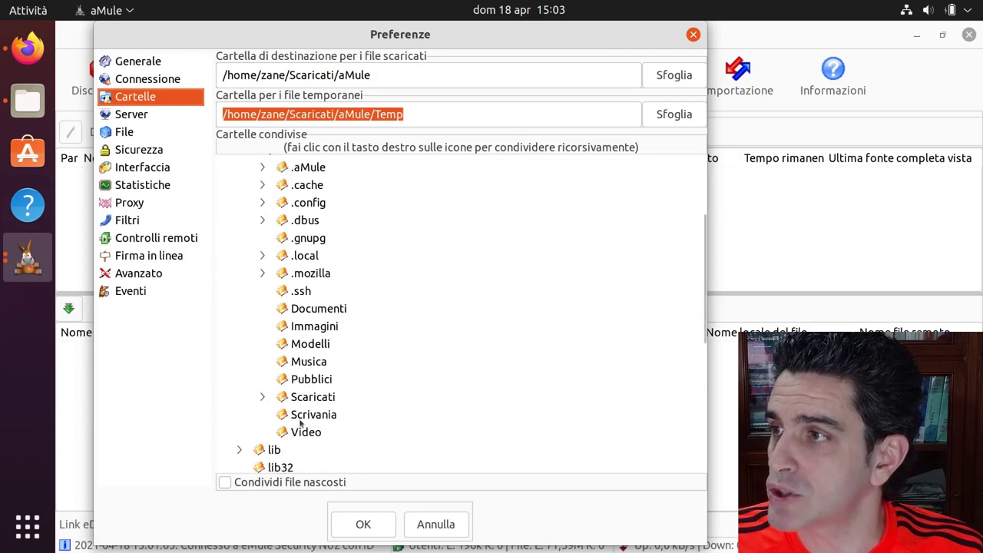
pyautogui.click(263, 397)
pyautogui.scroll(-1, 423, 383)
pyautogui.click(328, 369)
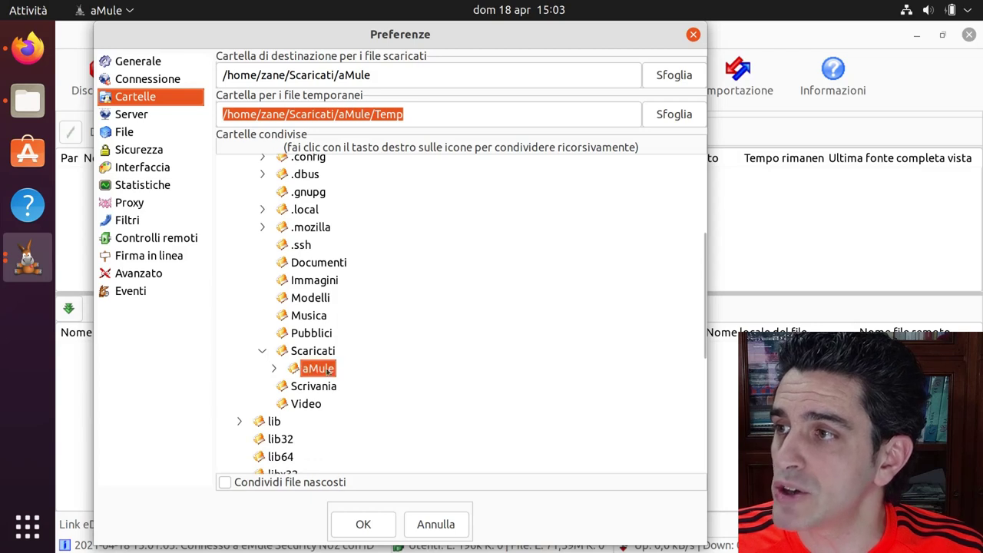
pyautogui.click(308, 372)
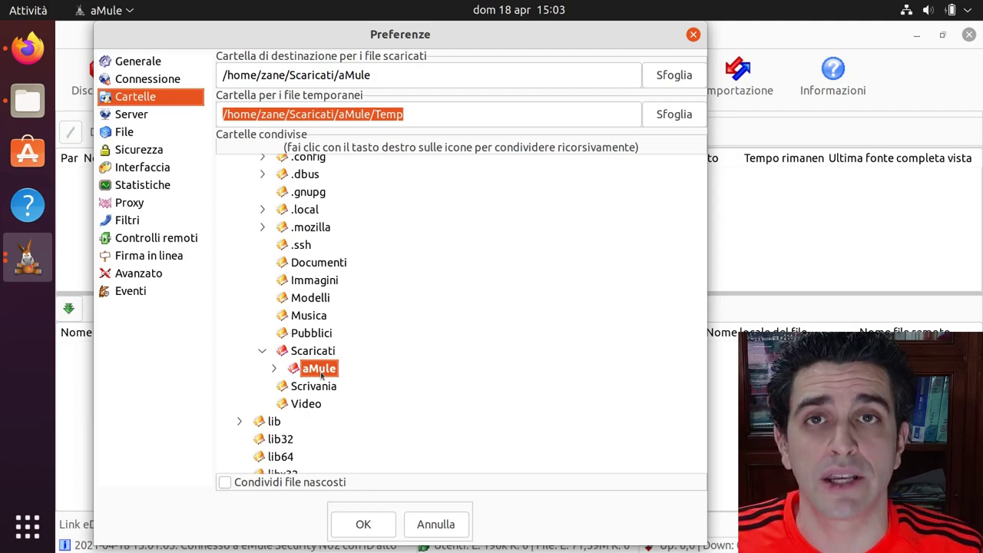
# - Save the folder preferences and quit aMule, confirming the exit
pyautogui.click(366, 525)
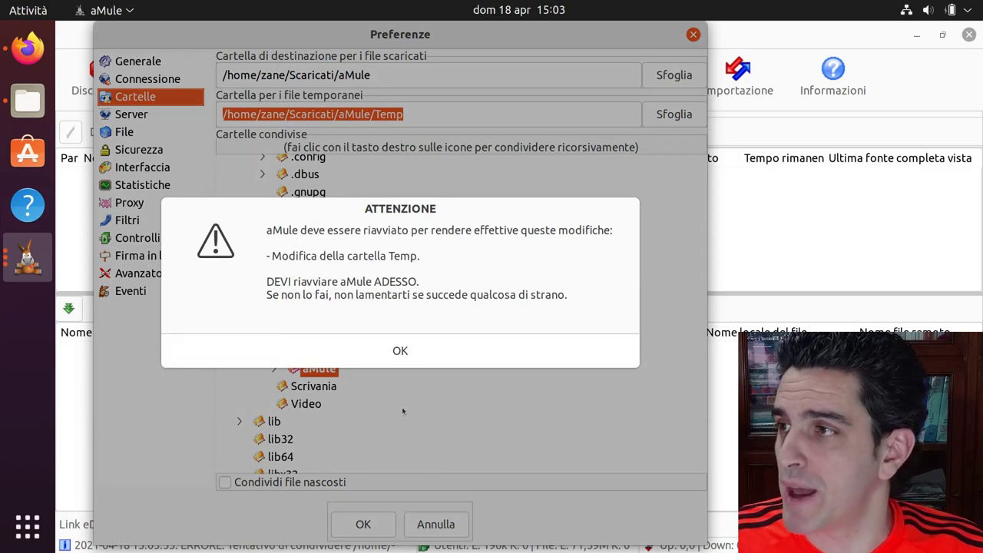
pyautogui.click(400, 351)
pyautogui.click(969, 35)
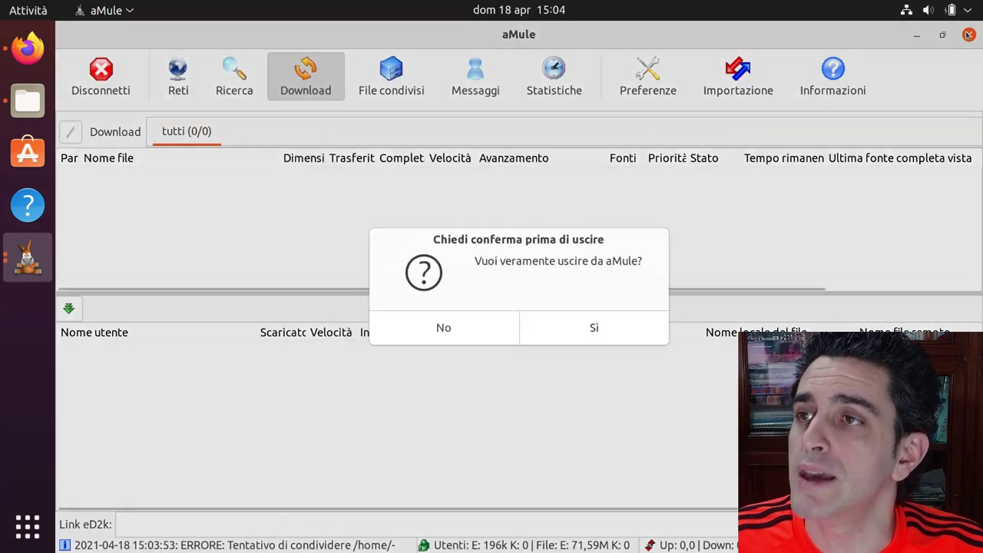
pyautogui.click(598, 321)
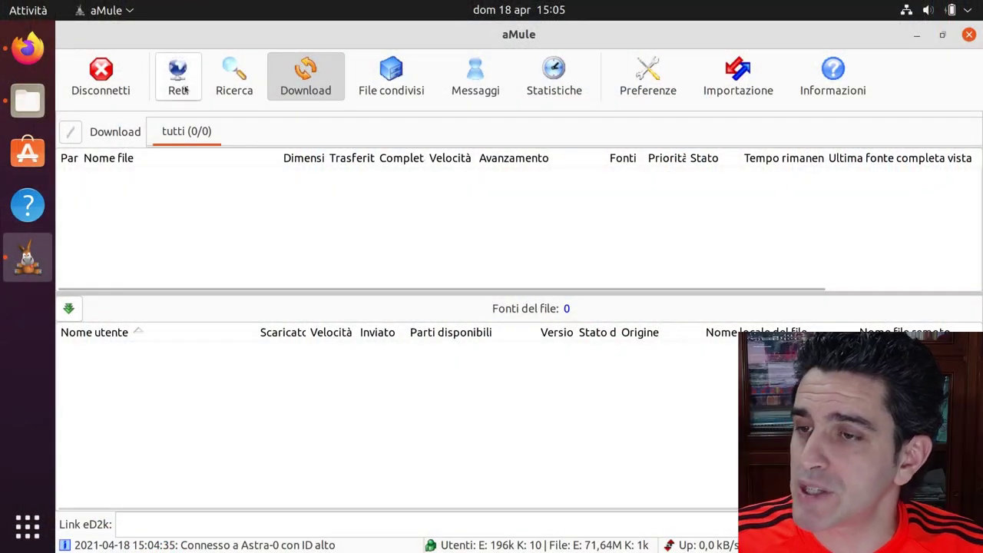
# - Display the Kad network's nodes address in aMule and check it against the nodes.dat instructions of the guide in Firefox
pyautogui.click(183, 84)
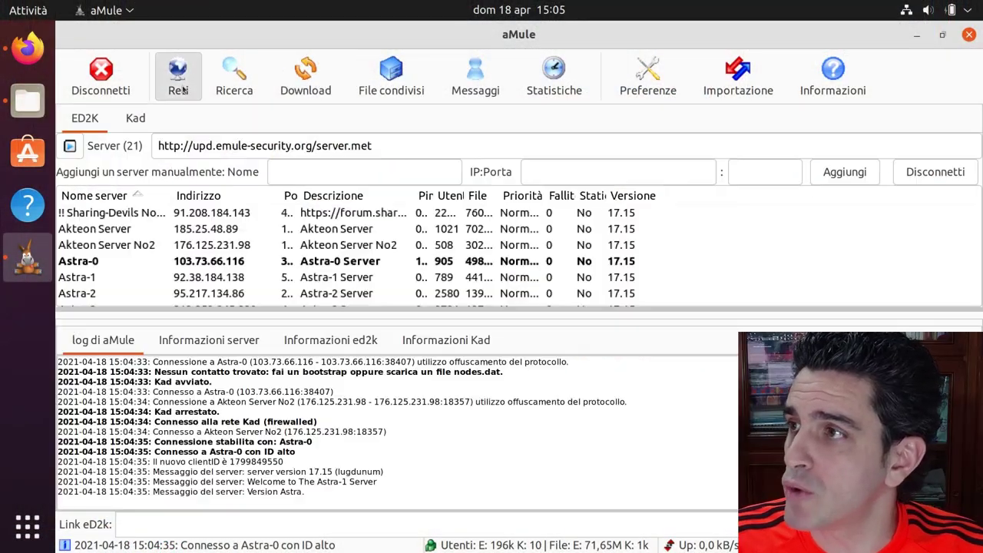
pyautogui.click(136, 119)
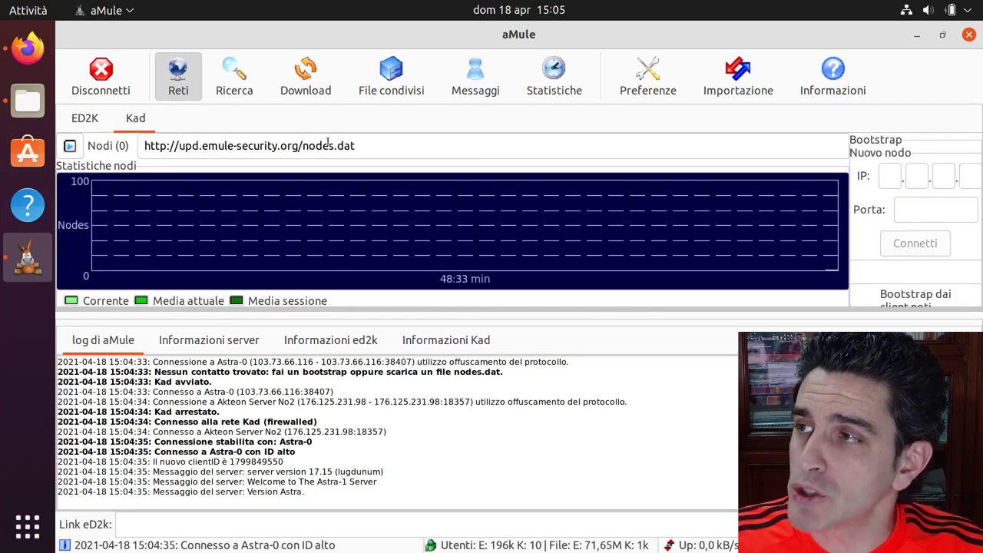
pyautogui.moveTo(355, 146); pyautogui.dragTo(140, 146)
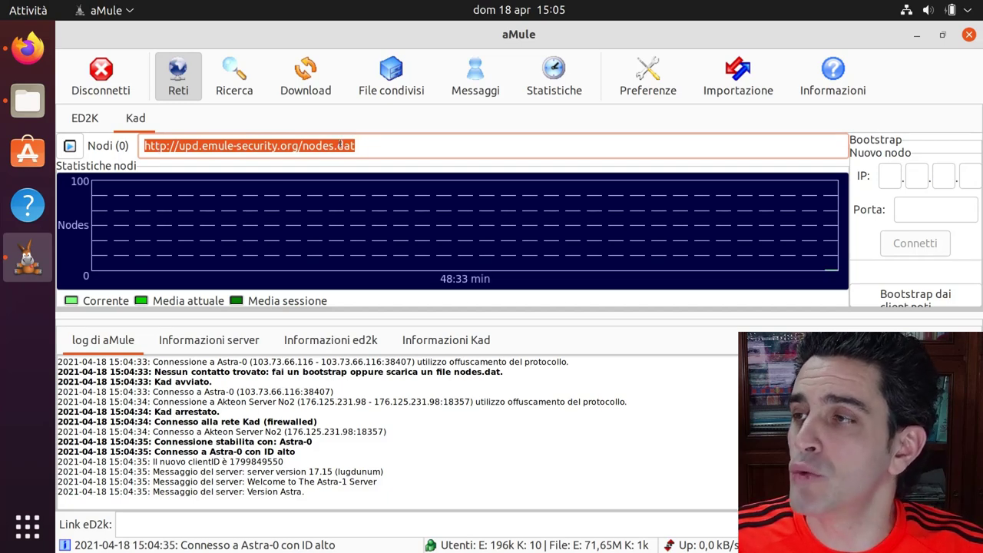
pyautogui.click(28, 48)
pyautogui.scroll(-1, 458, 318)
pyautogui.scroll(-20, 458, 317)
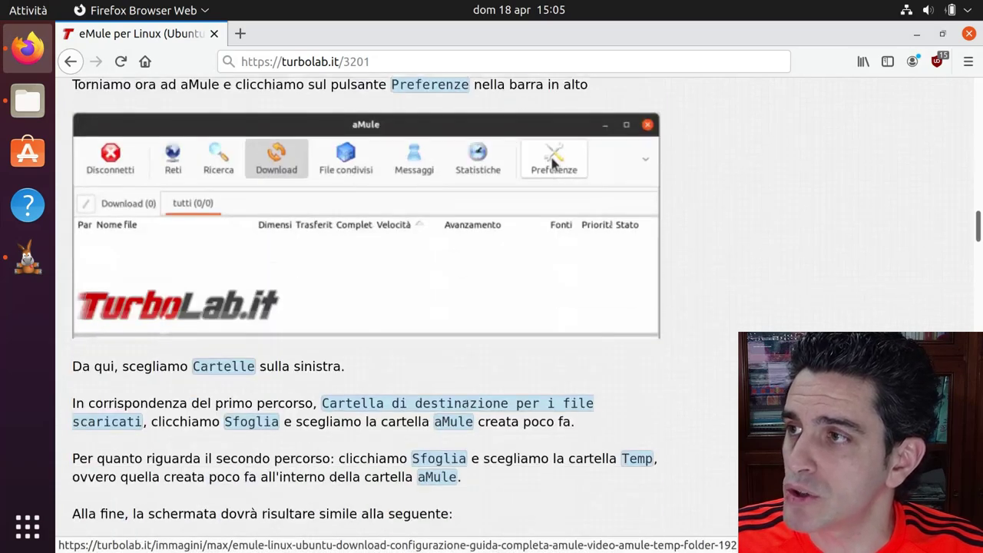
pyautogui.scroll(-10, 479, 409)
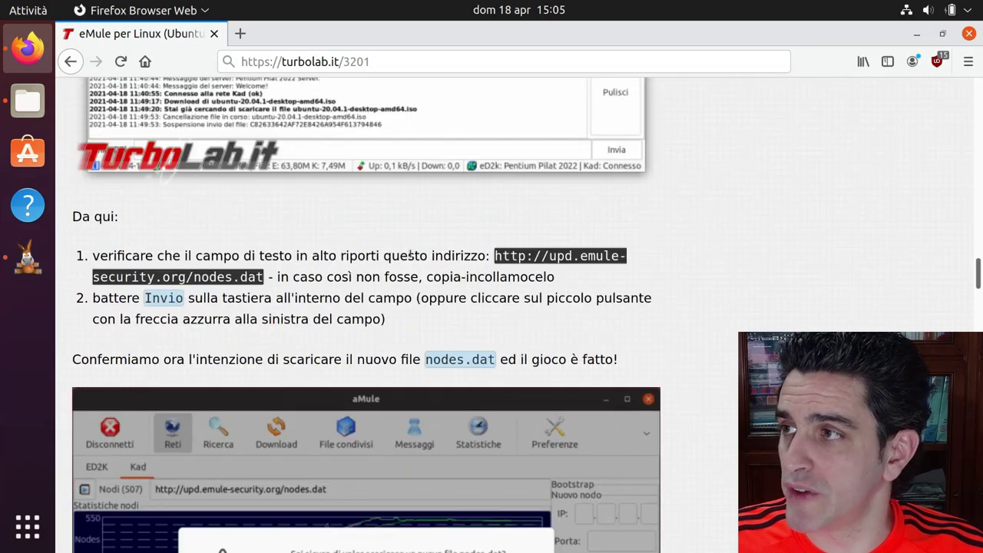
pyautogui.click(28, 261)
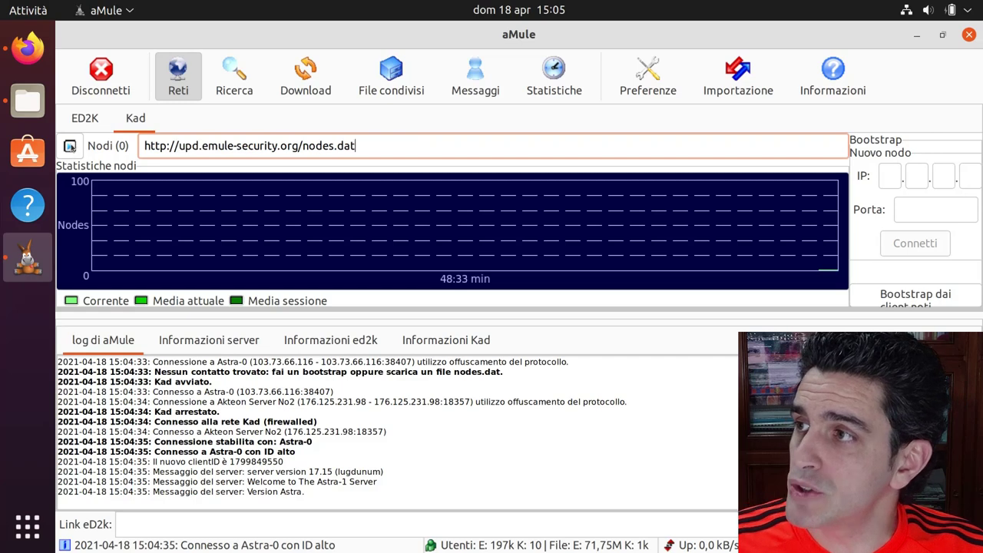
pyautogui.click(69, 146)
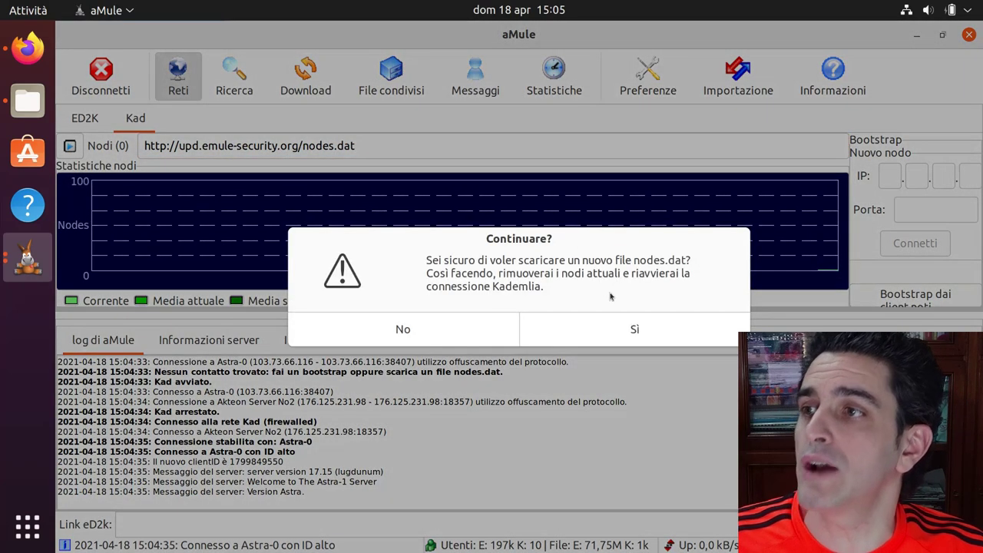
pyautogui.click(619, 330)
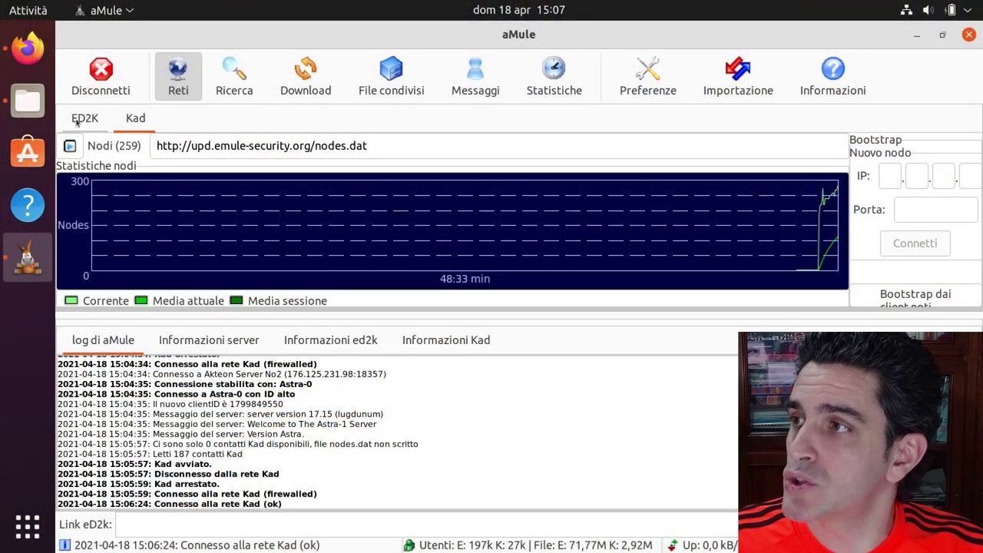
pyautogui.click(83, 120)
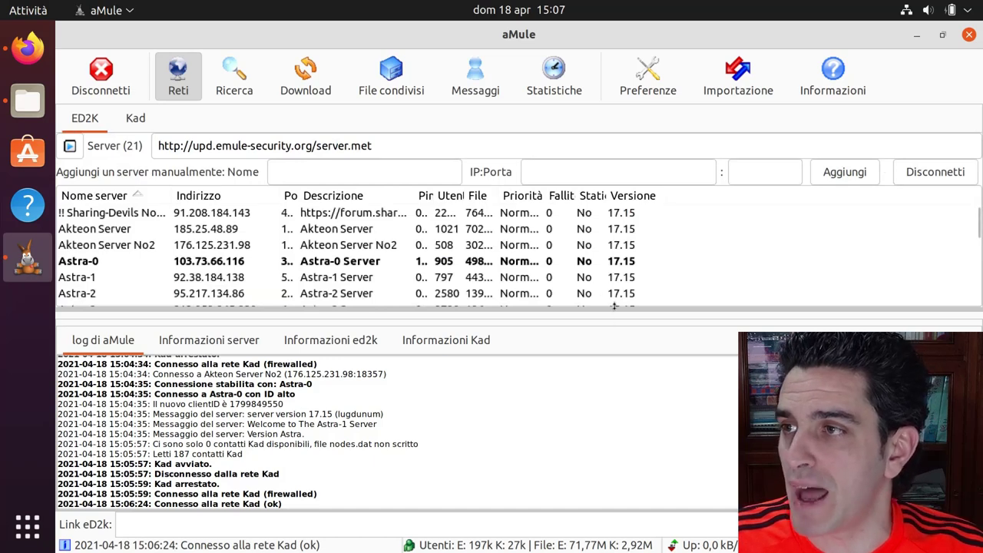
pyautogui.moveTo(615, 306); pyautogui.dragTo(619, 377)
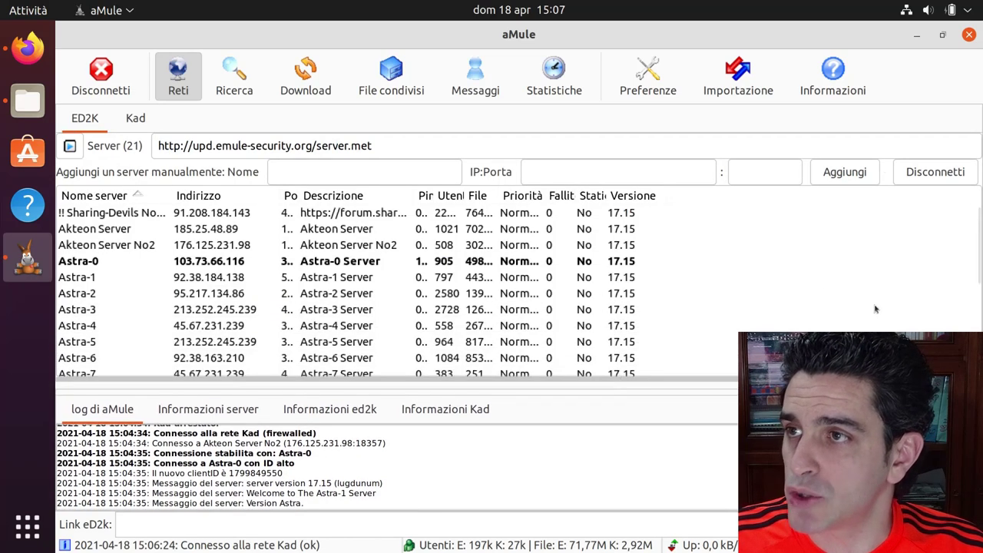
pyautogui.click(431, 140)
pyautogui.press('cmd+c')
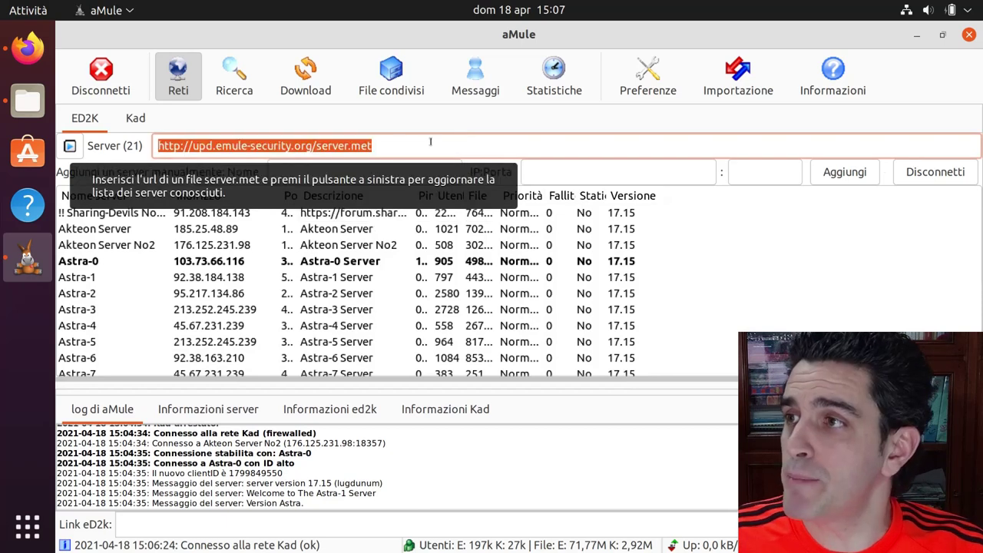
pyautogui.rightClick(359, 144)
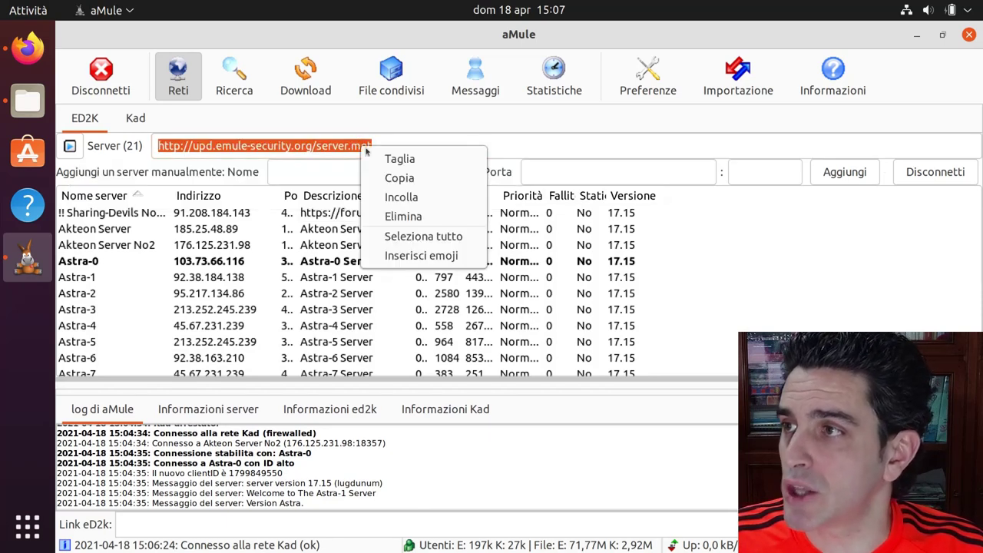
pyautogui.click(406, 179)
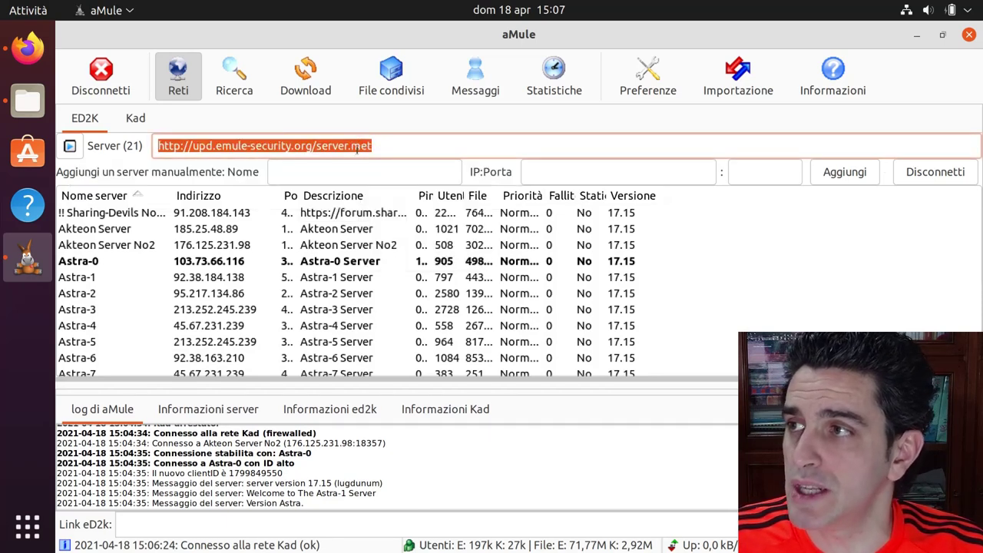
# - Switch to Firefox and read the guide's instructions for updating the server list automatically at startup
pyautogui.click(28, 47)
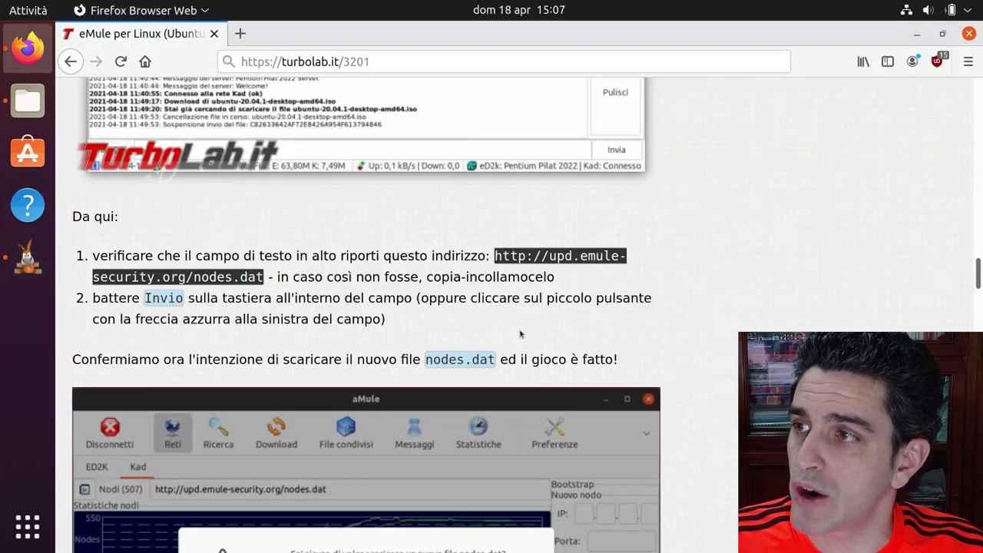
pyautogui.scroll(-5, 522, 346)
pyautogui.scroll(-12, 522, 346)
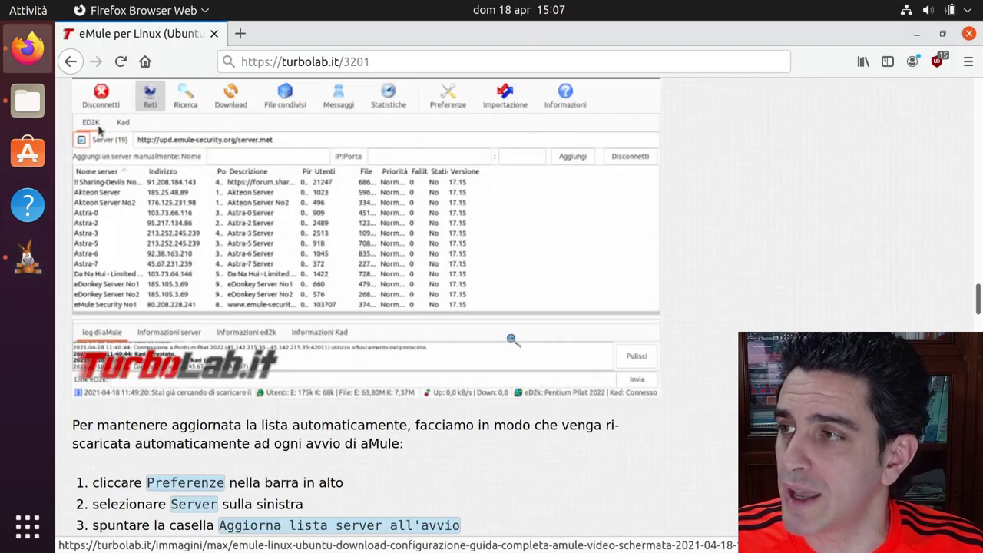
pyautogui.scroll(-4, 515, 345)
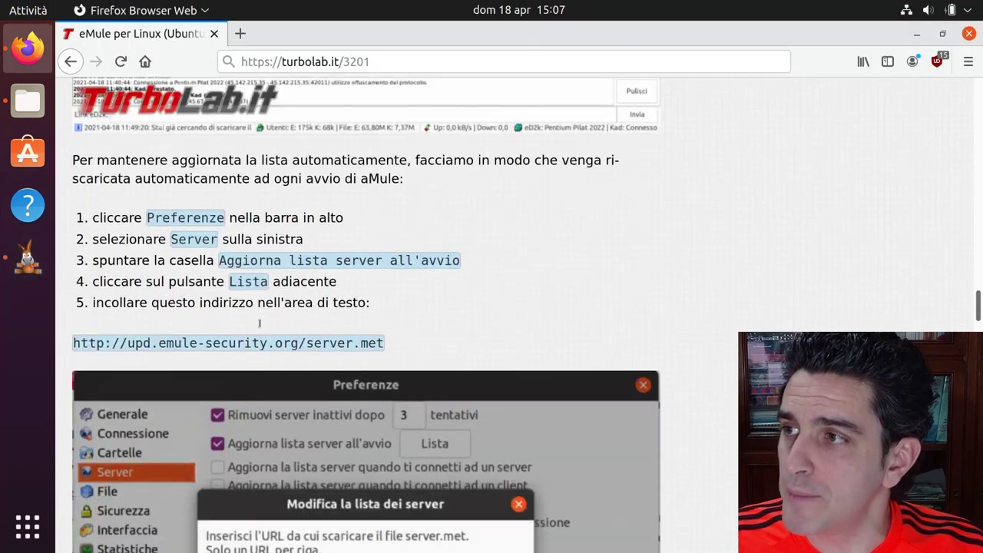
# - Switch back to aMule and enable the "Aggiorna lista server all'avvio" option in the Server preferences
pyautogui.click(25, 260)
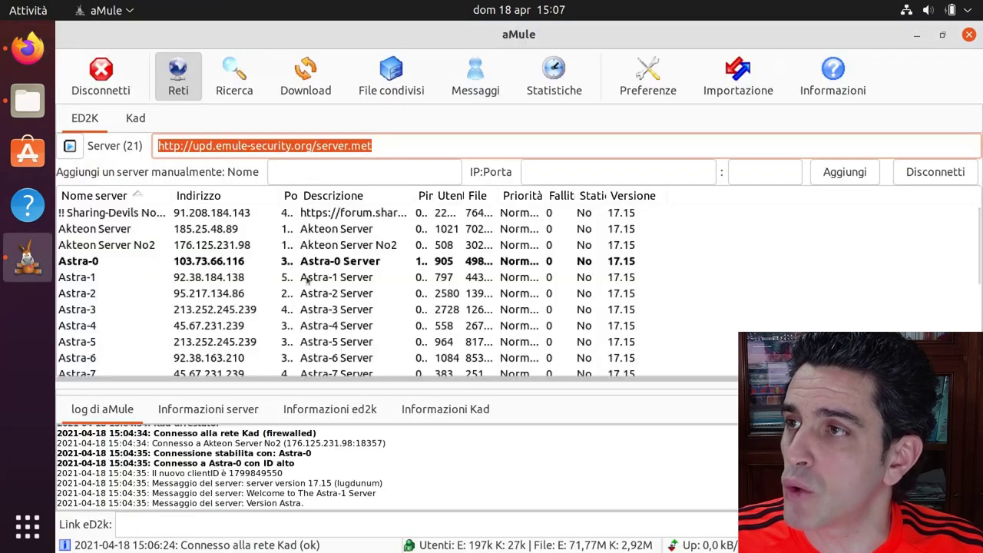
pyautogui.click(645, 86)
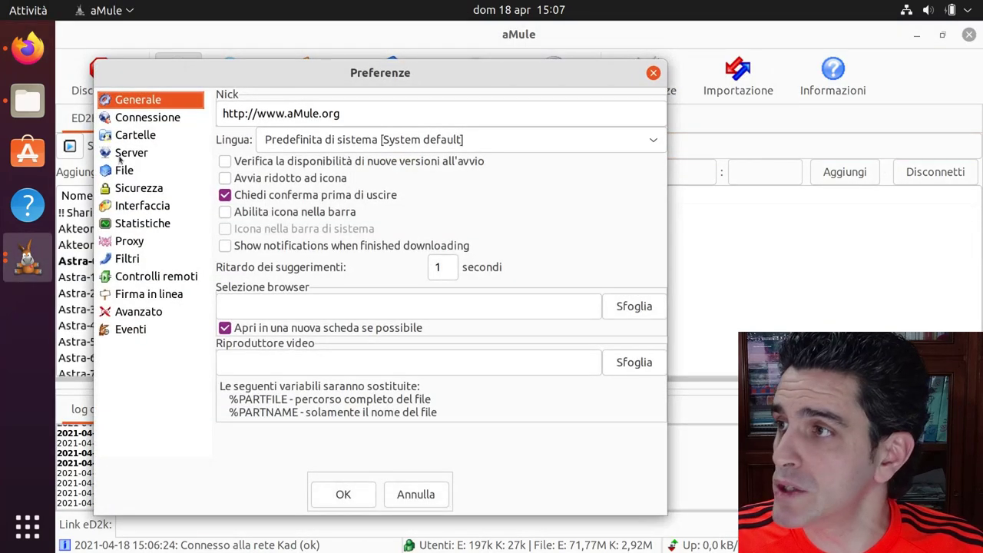
pyautogui.click(123, 157)
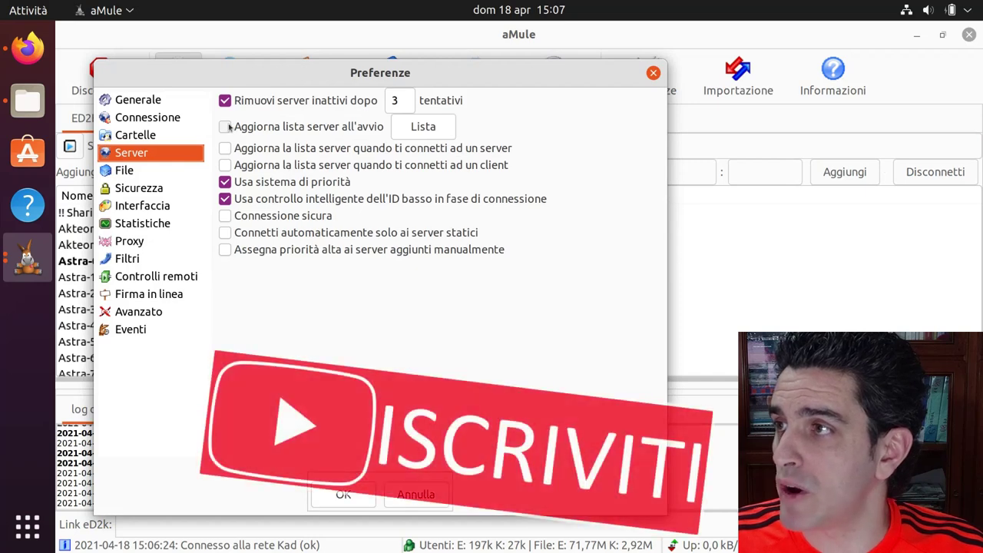
pyautogui.click(225, 127)
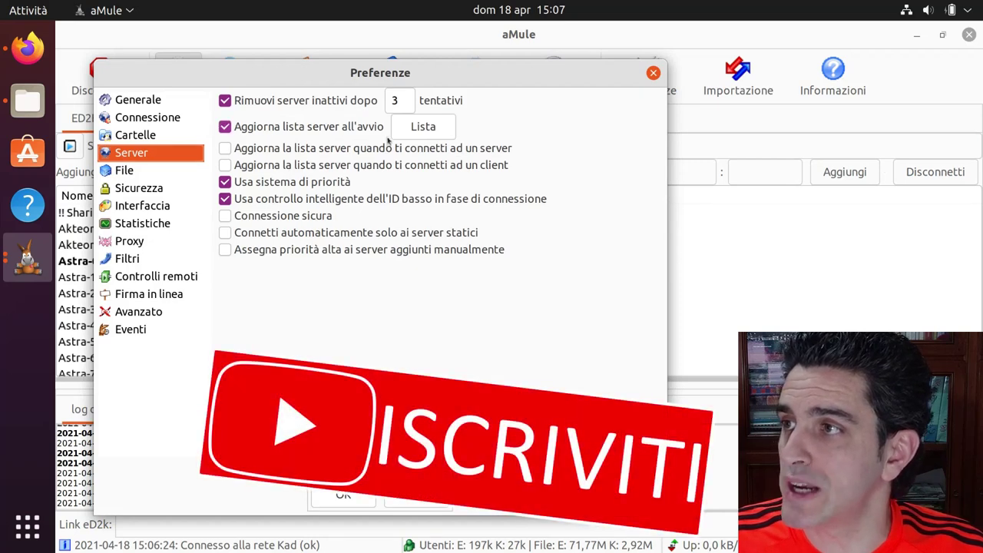
pyautogui.click(431, 134)
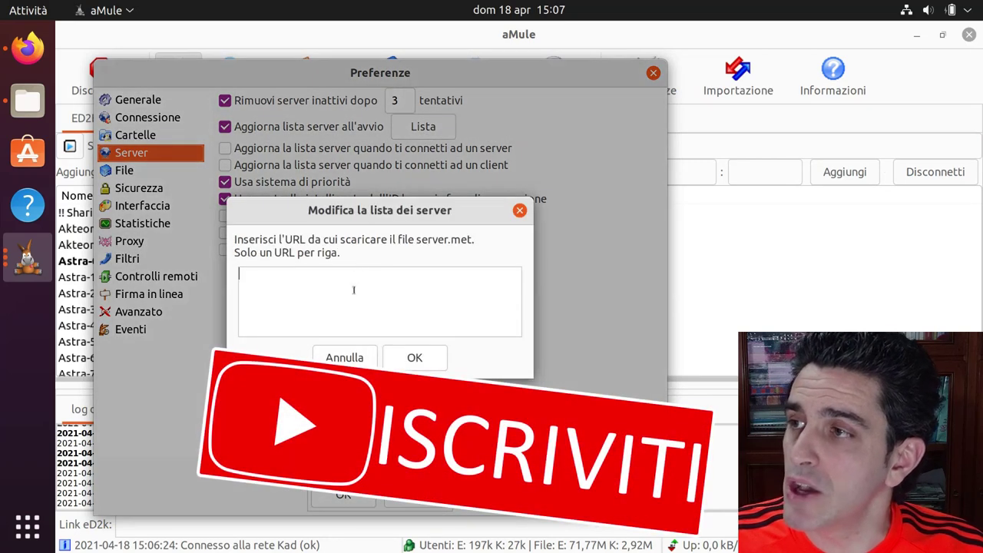
pyautogui.rightClick(374, 270)
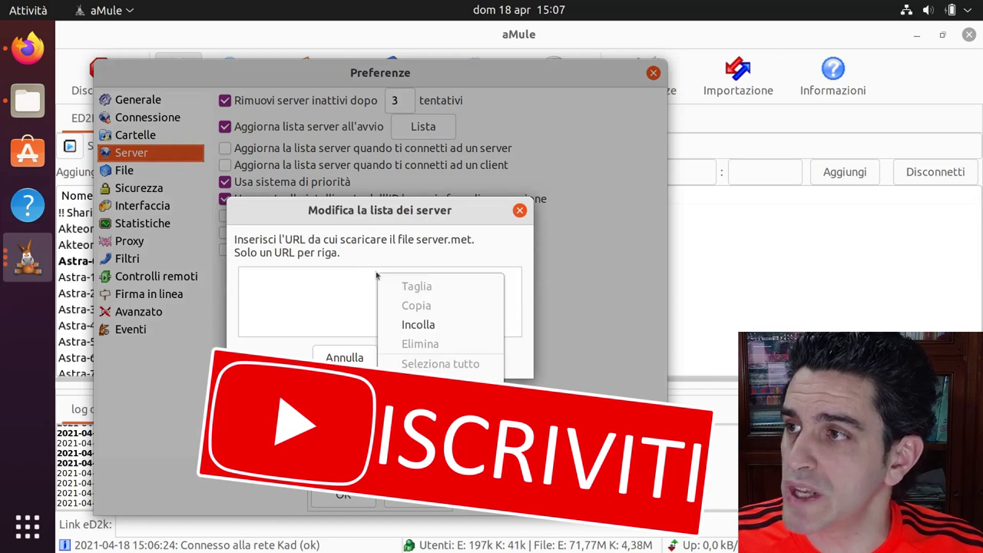
pyautogui.click(400, 321)
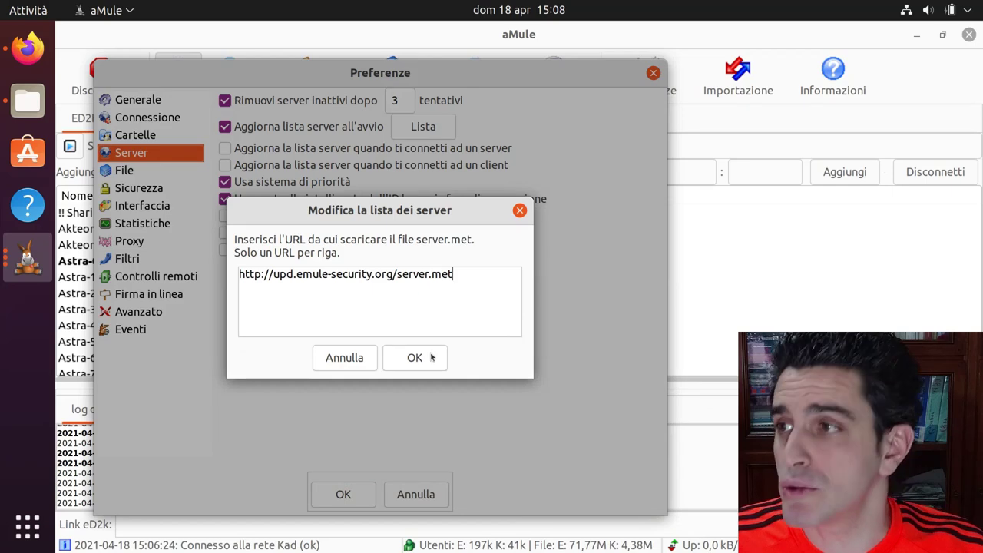
pyautogui.click(431, 357)
pyautogui.click(344, 494)
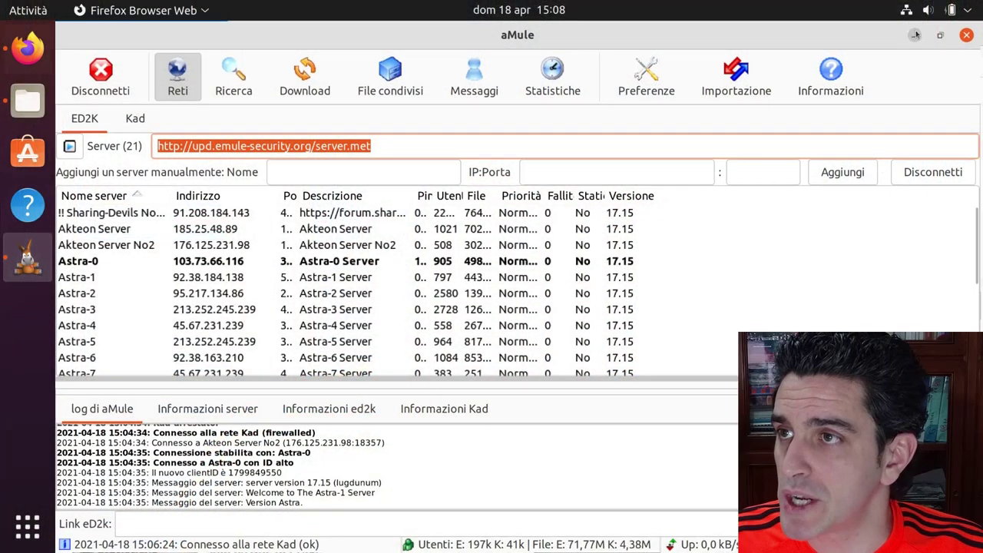
# - Switch to Firefox and find the guide's step 6 about opening ed2k:// links with aMule
pyautogui.click(179, 135)
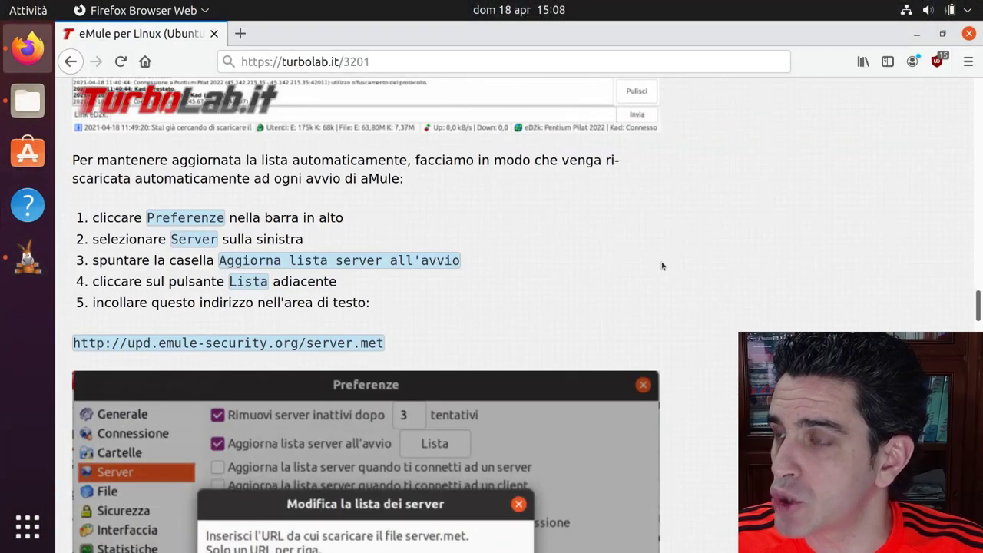
pyautogui.scroll(-10, 691, 345)
pyautogui.scroll(-5, 709, 377)
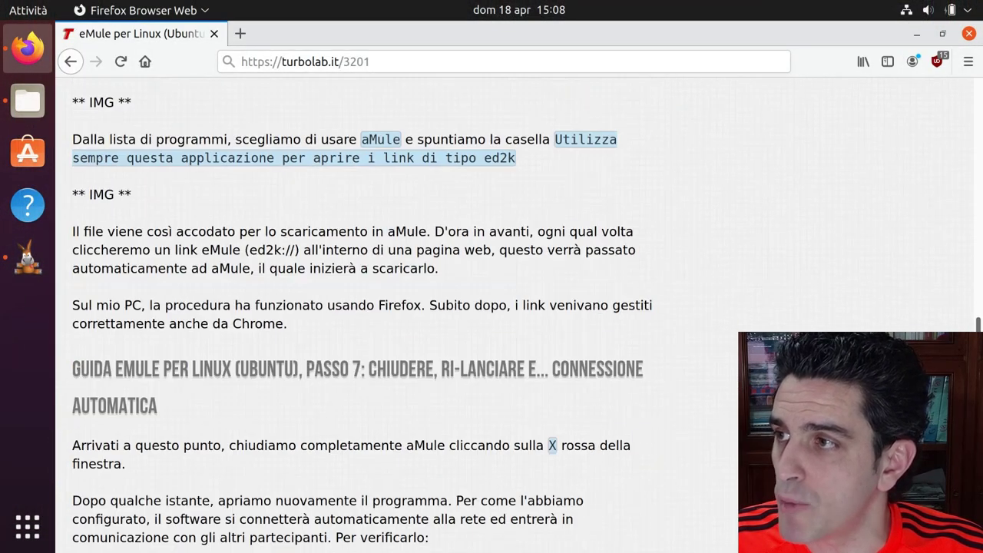
pyautogui.scroll(2, 709, 377)
pyautogui.scroll(5, 708, 377)
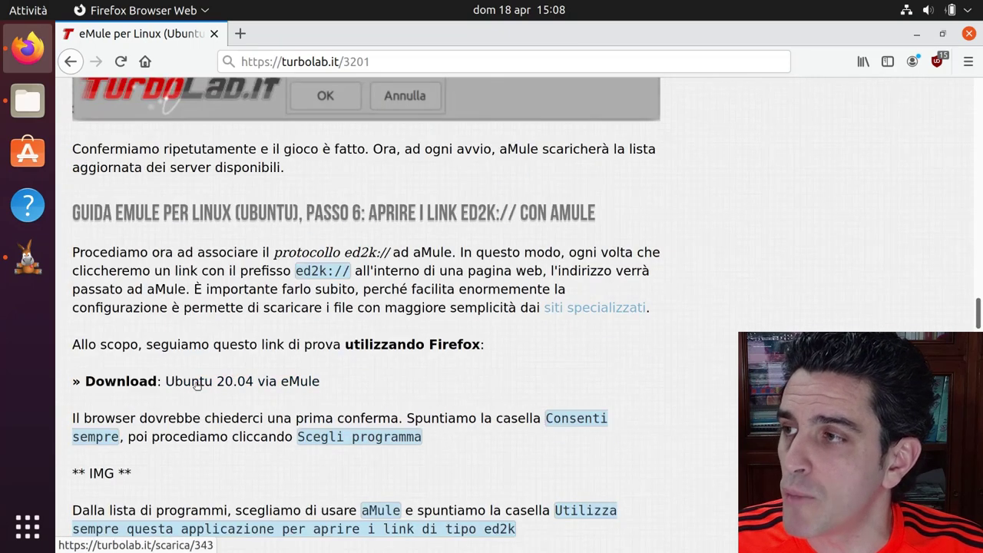
pyautogui.click(272, 379)
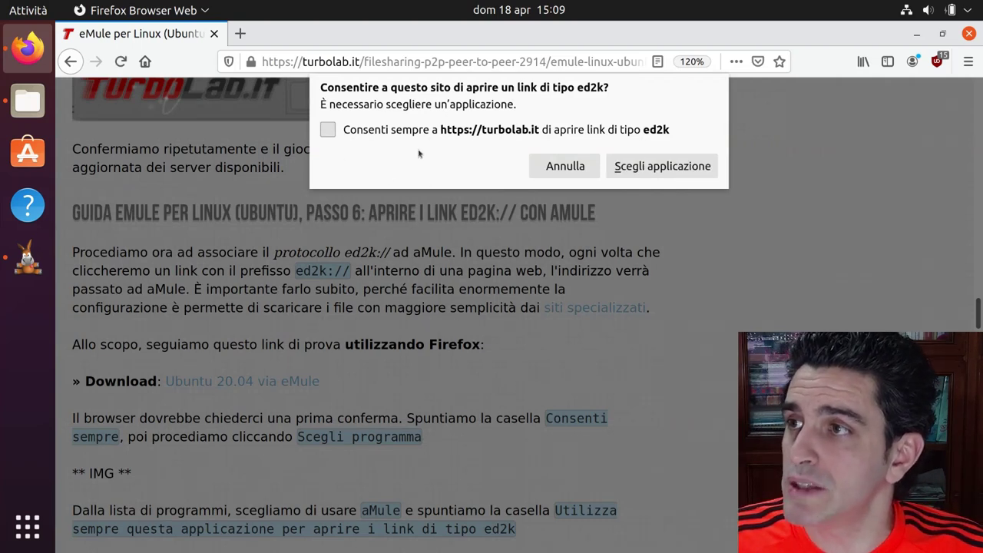
pyautogui.click(329, 132)
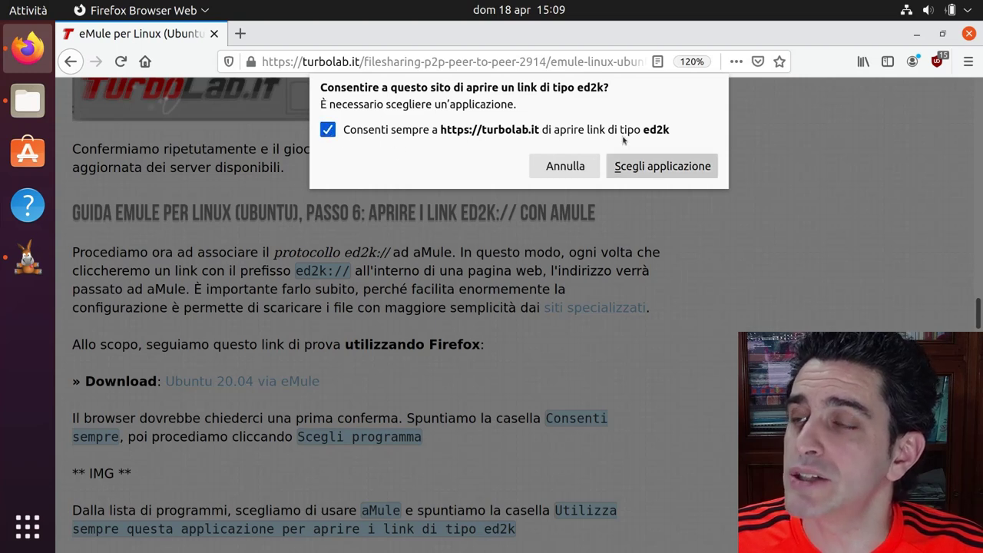
pyautogui.click(671, 169)
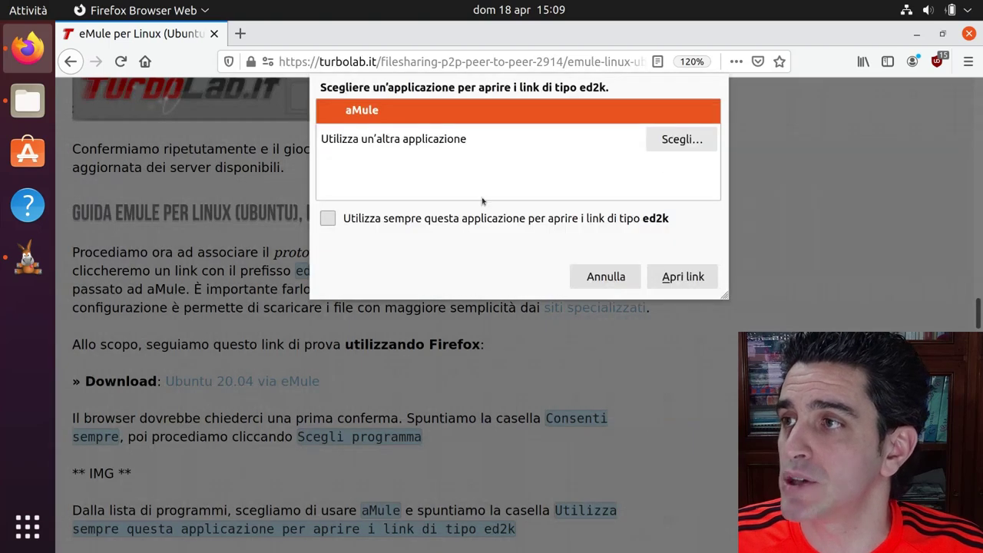
pyautogui.click(412, 140)
pyautogui.click(369, 112)
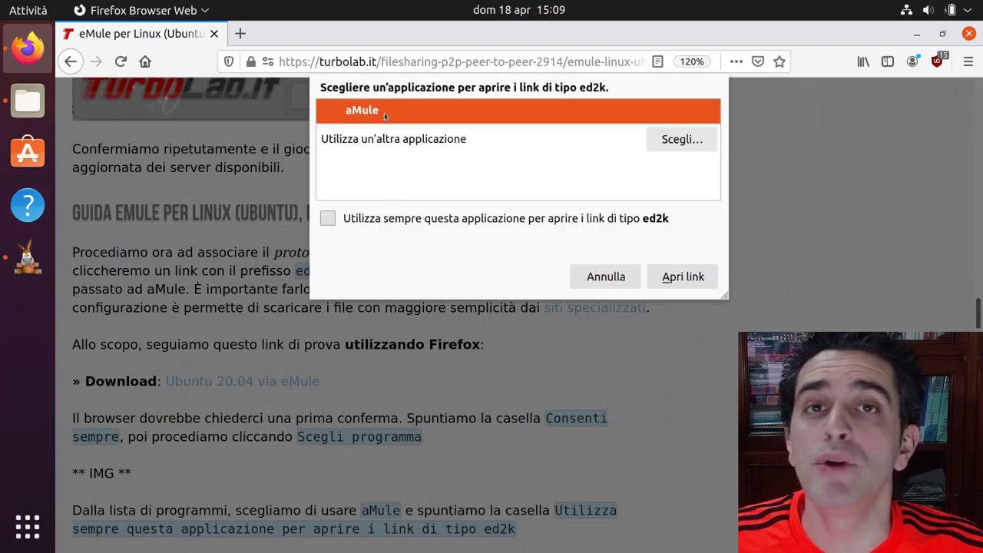
pyautogui.click(686, 140)
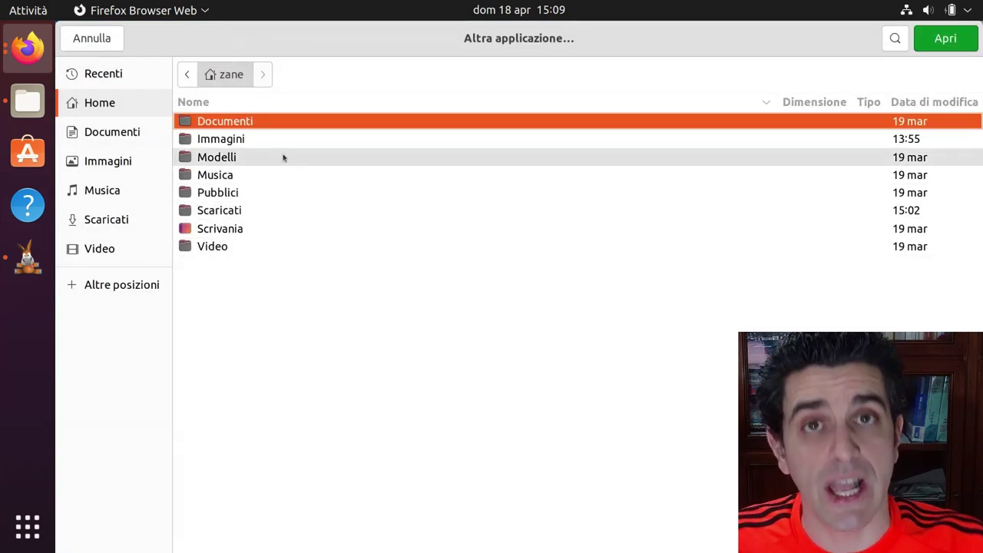
pyautogui.click(97, 41)
pyautogui.click(389, 115)
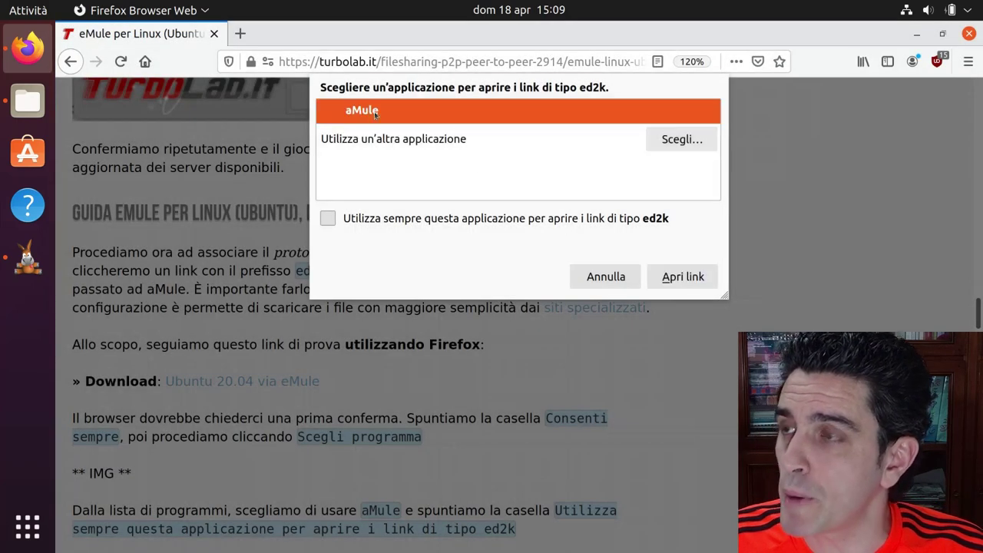
# - Set aMule as the application always used for ed2k links and open the link
pyautogui.click(325, 220)
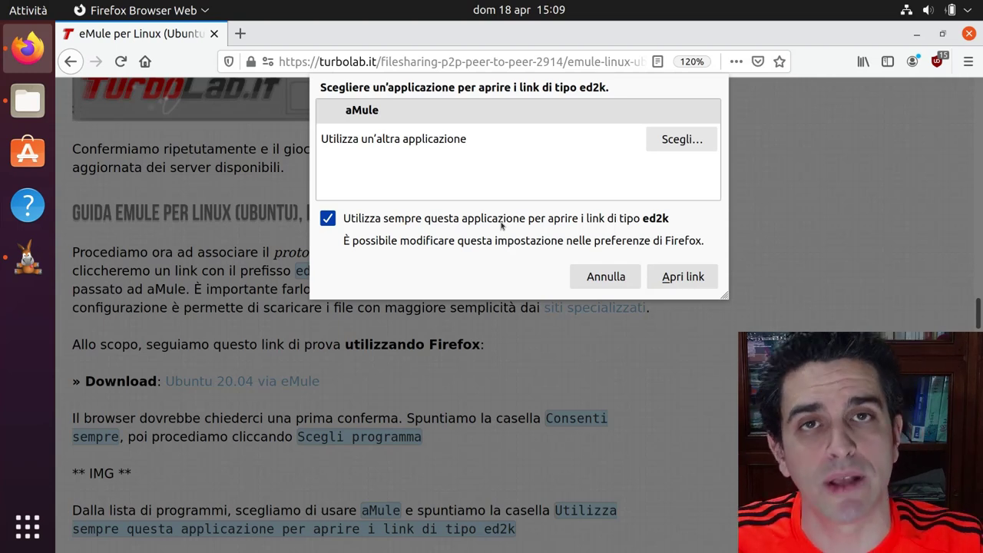
pyautogui.click(381, 110)
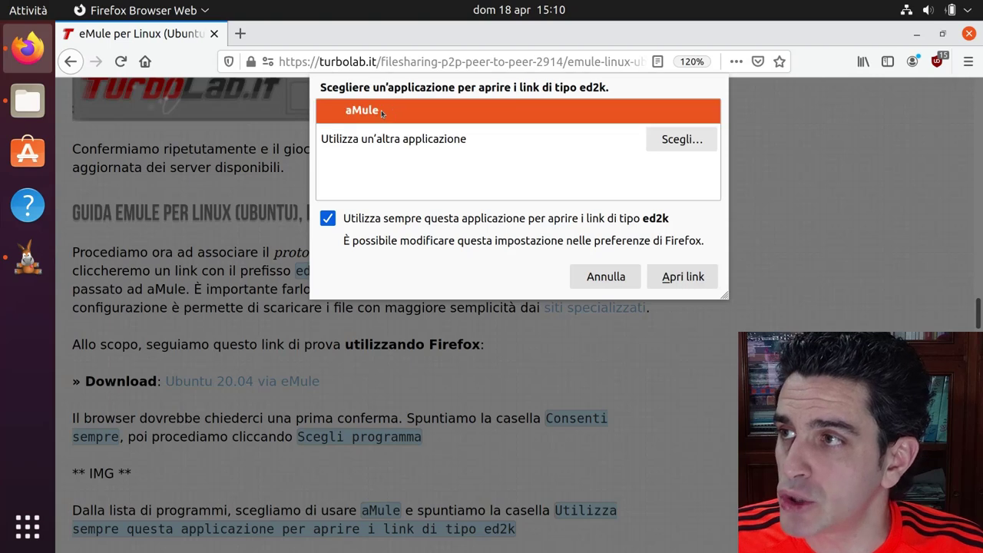
pyautogui.click(692, 277)
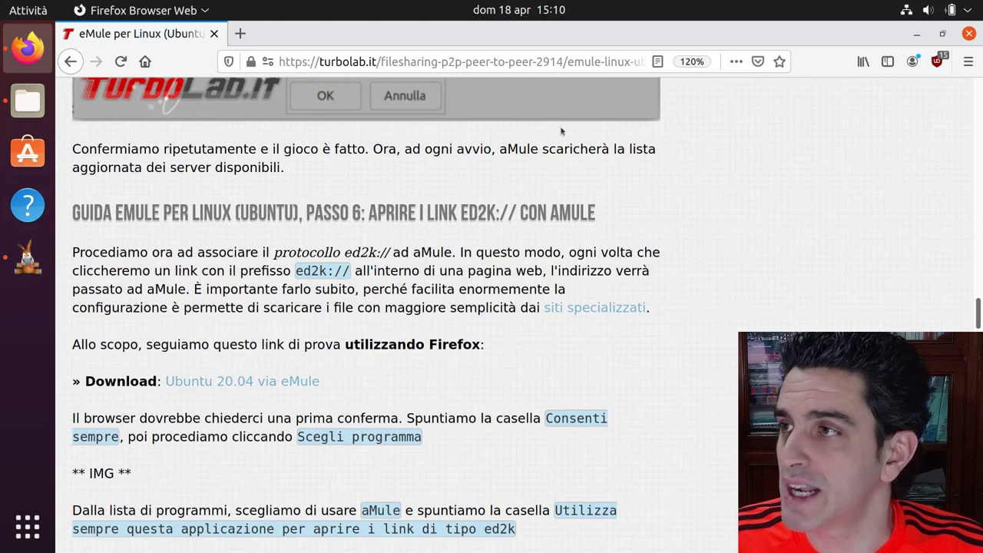
# - Switch to aMule, check the ubuntu-20.04.1-desktop-amd64.iso entry in the downloads and view the network status
pyautogui.doubleClick(917, 35)
pyautogui.click(852, 33)
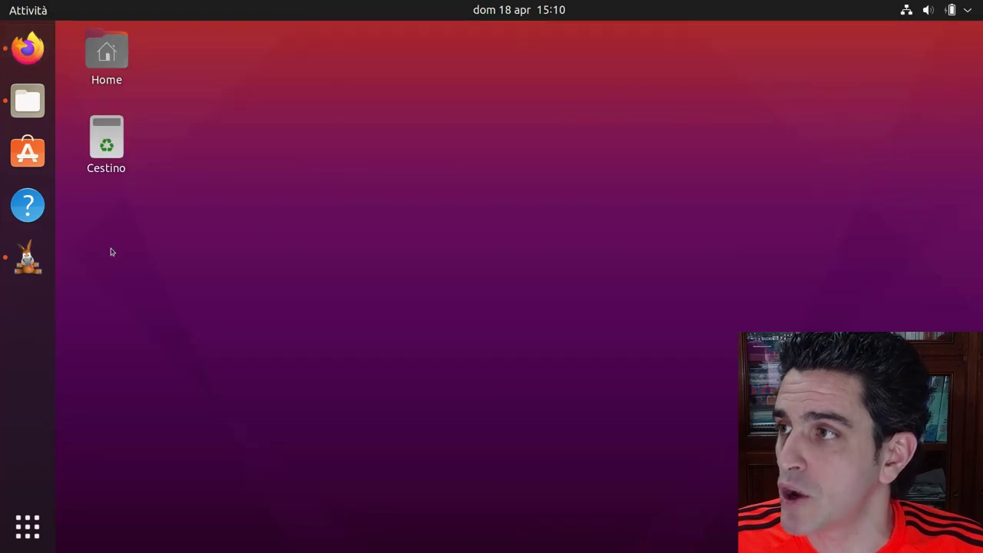
pyautogui.click(28, 261)
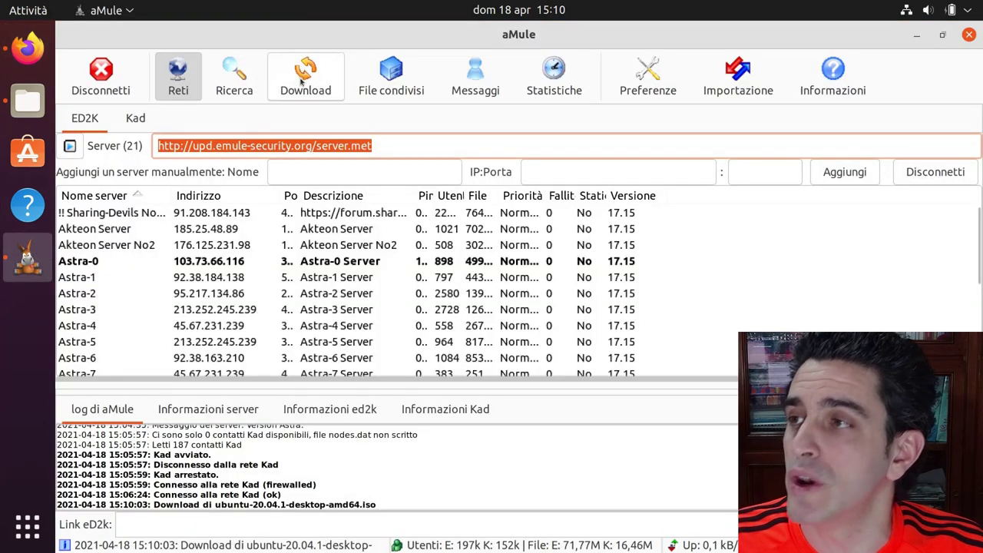
pyautogui.click(307, 86)
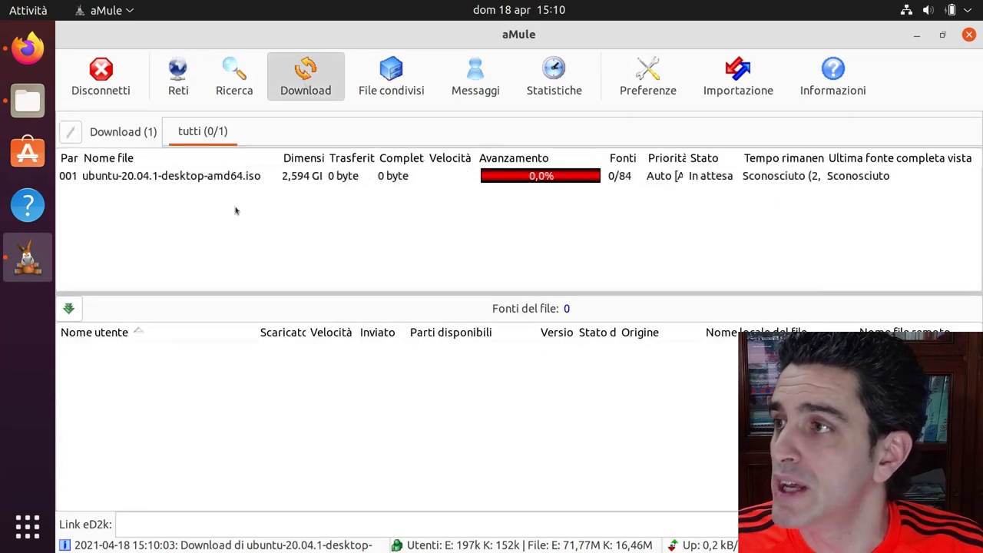
pyautogui.click(230, 176)
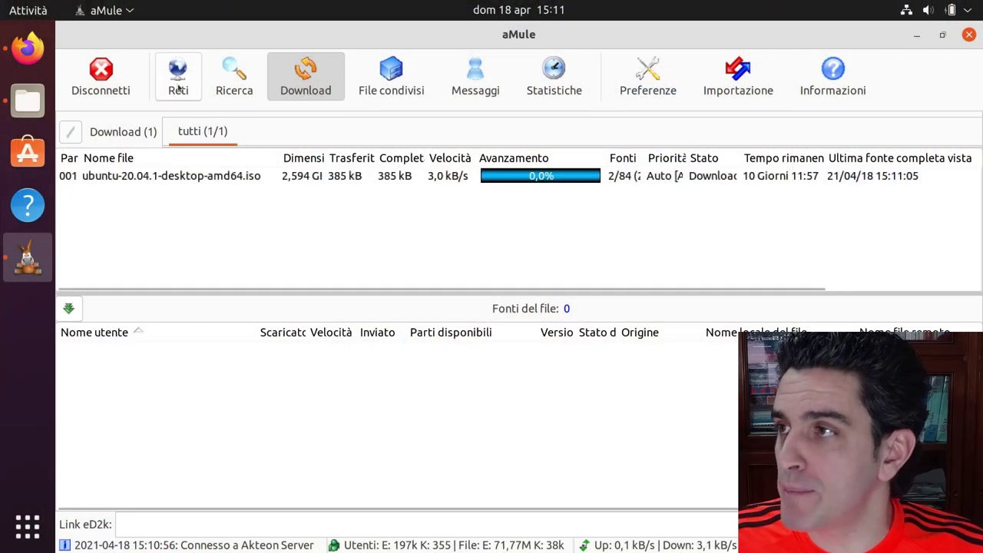
pyautogui.click(178, 80)
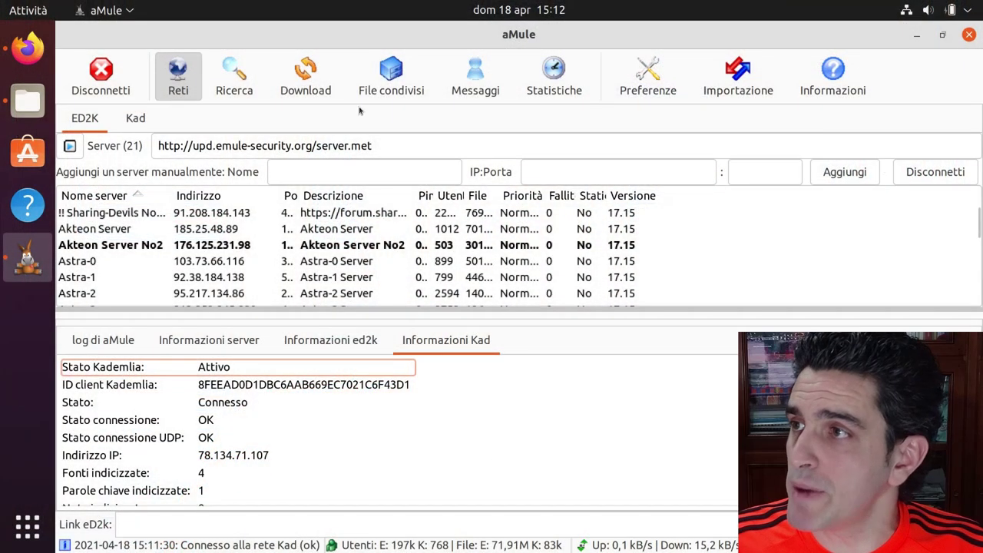
# - Show the sources of the ubuntu-20.04.1-desktop-amd64.iso download and widen the Velocità column to fit
pyautogui.click(306, 77)
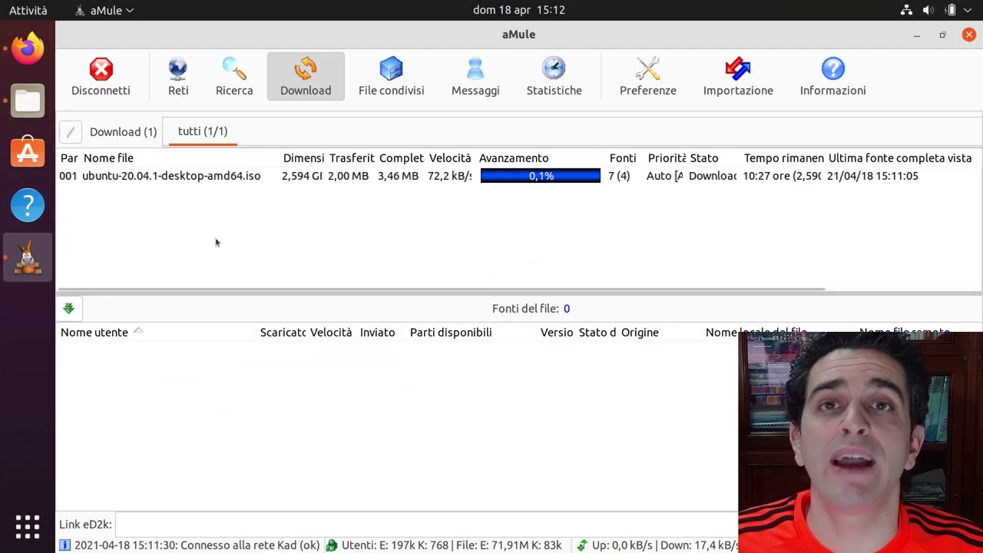
pyautogui.click(211, 177)
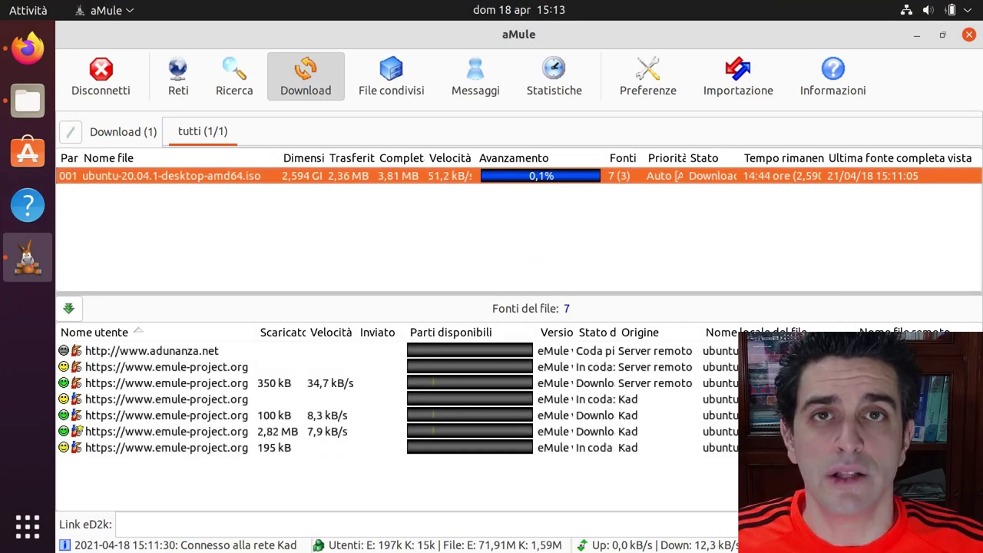
pyautogui.doubleClick(478, 158)
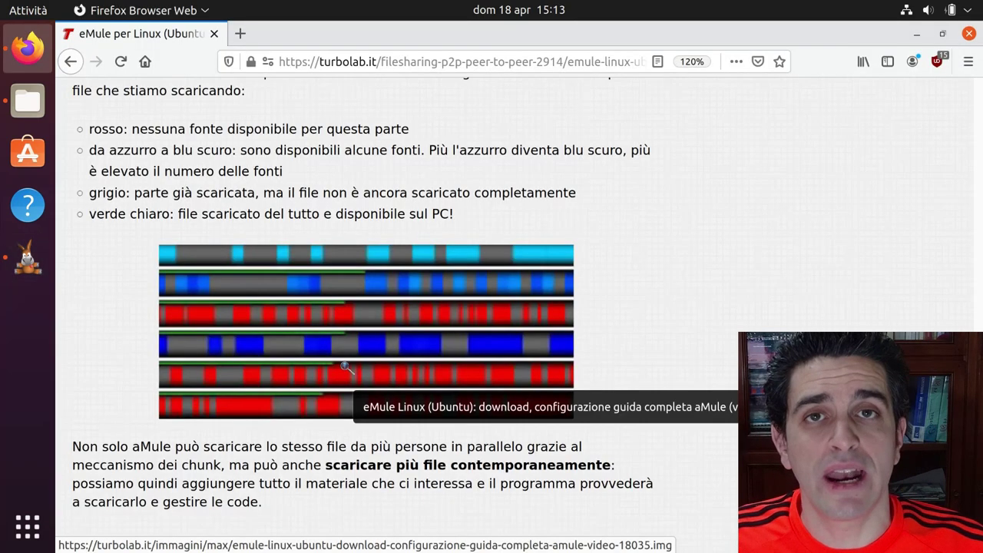
# - Switch to Firefox to read the guide's explanation of the progress bar colours and return to aMule
pyautogui.scroll(3, 366, 368)
pyautogui.scroll(-3, 341, 296)
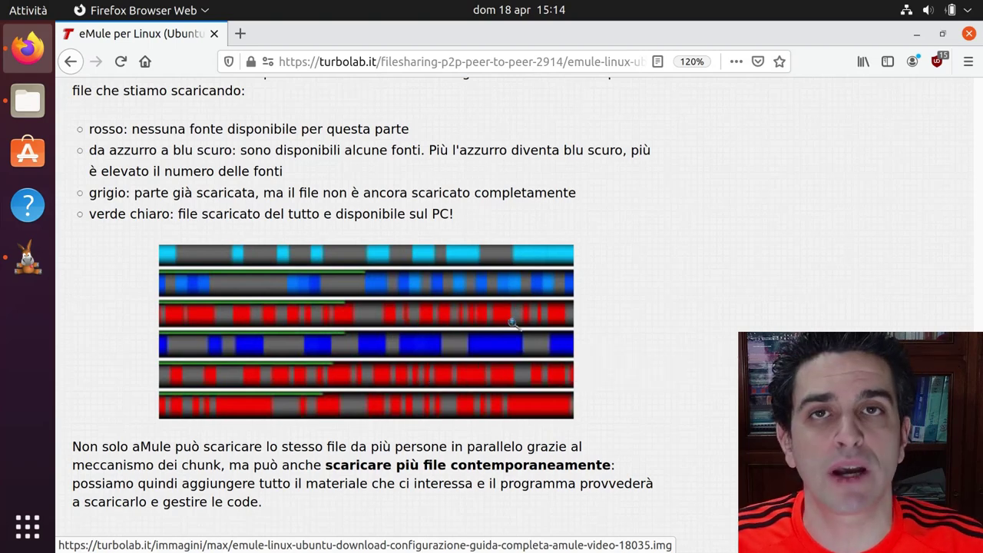
pyautogui.hotkey('alt', 'Tab')
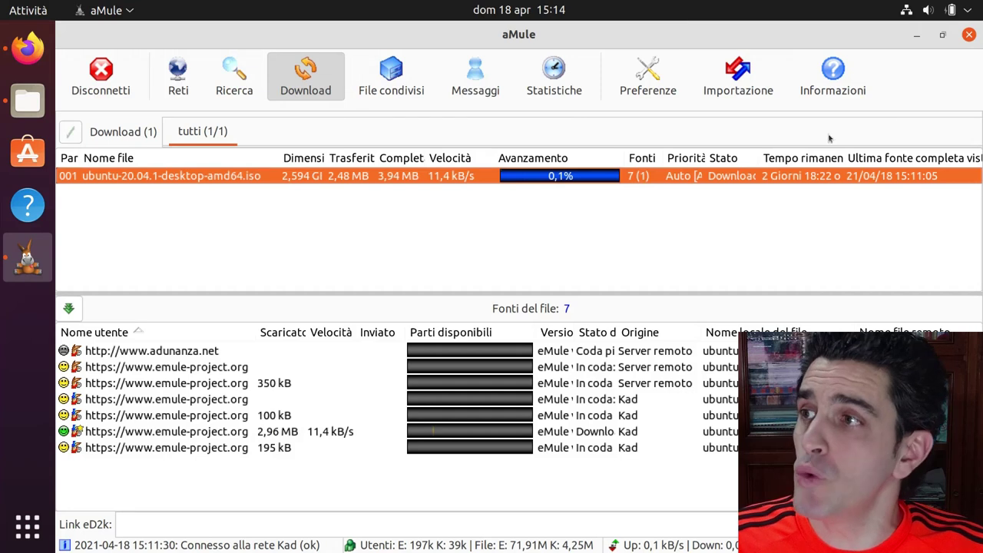
# - Open the file search, keep its type on Locale and enter "Predator: Dark Ages" as the name
pyautogui.click(234, 74)
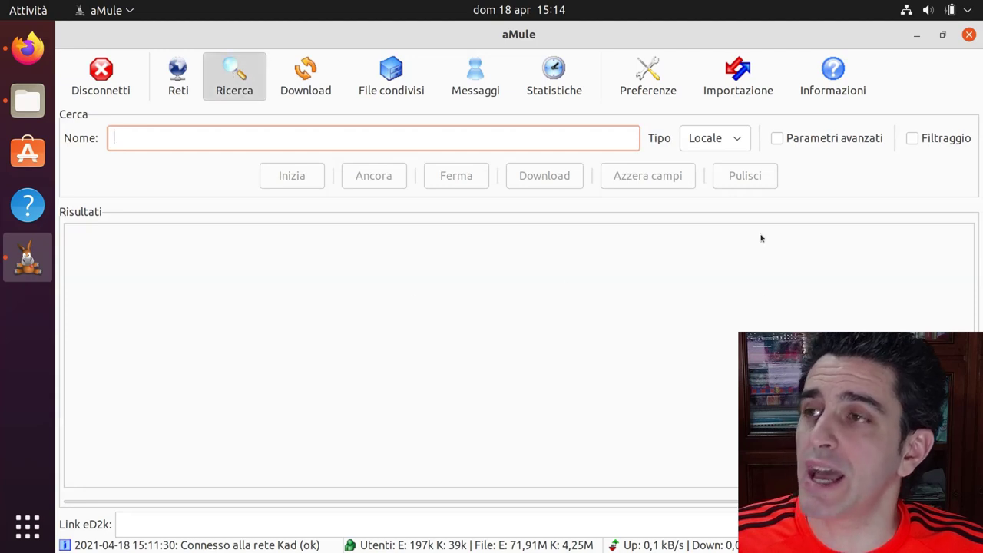
pyautogui.click(725, 143)
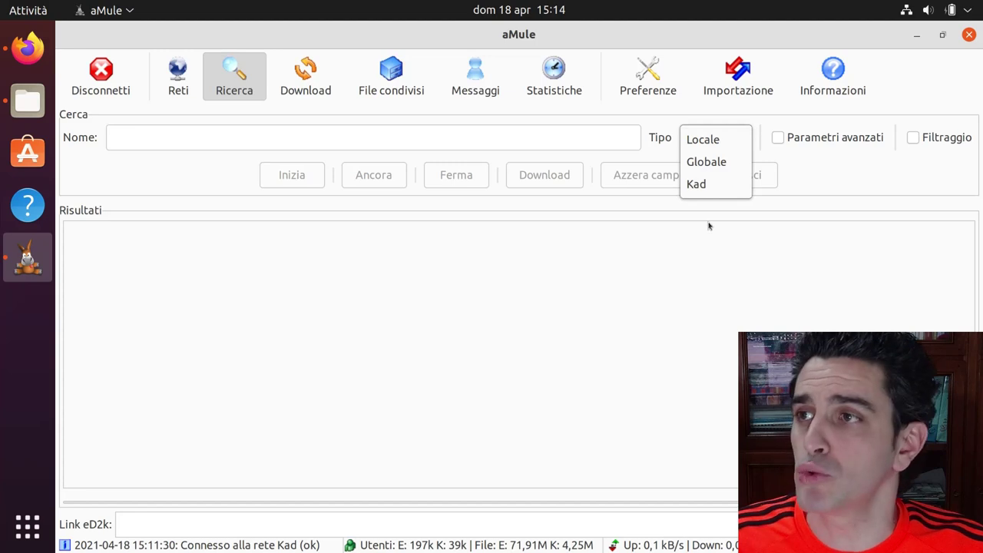
pyautogui.click(724, 142)
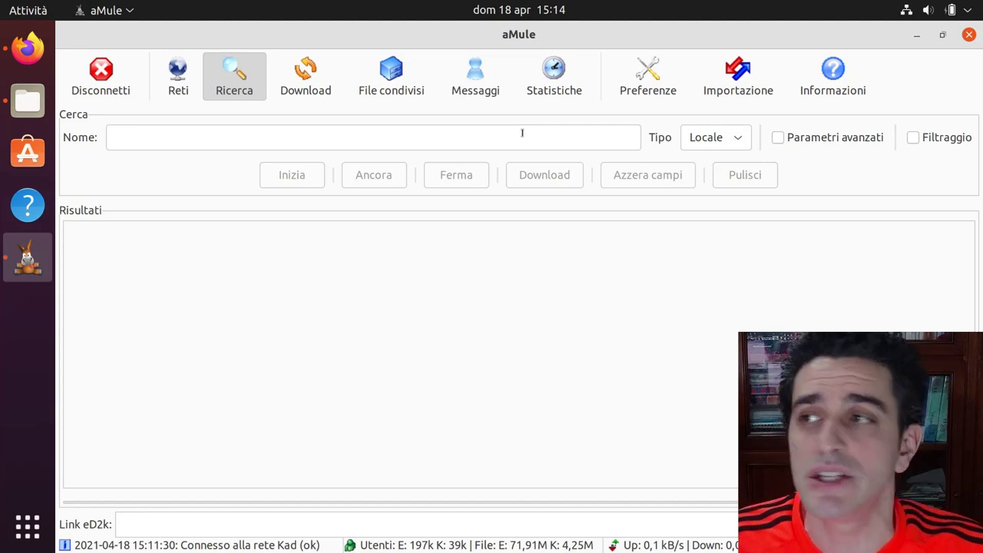
pyautogui.click(695, 138)
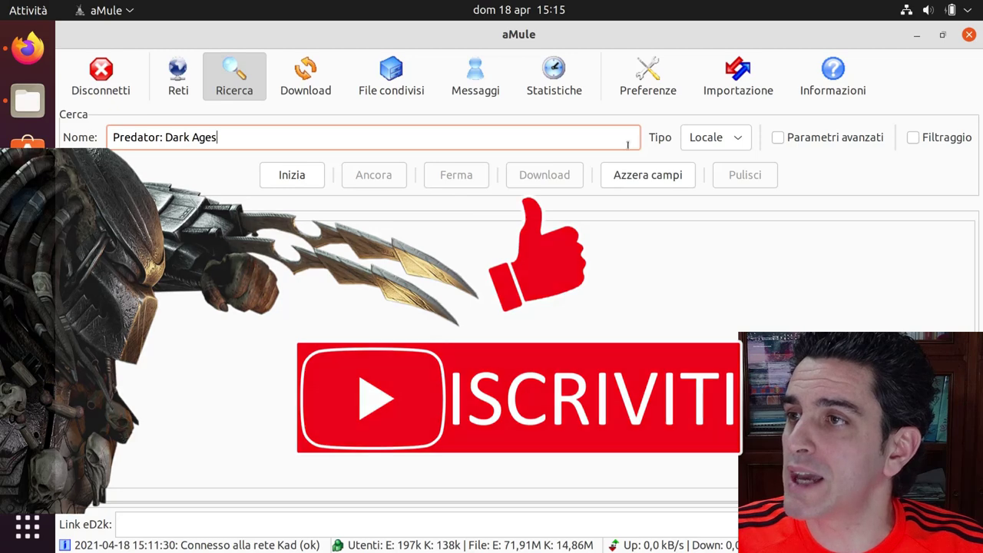
# - Enable the advanced search parameters, restrict the file type to Video and run the search
pyautogui.click(777, 137)
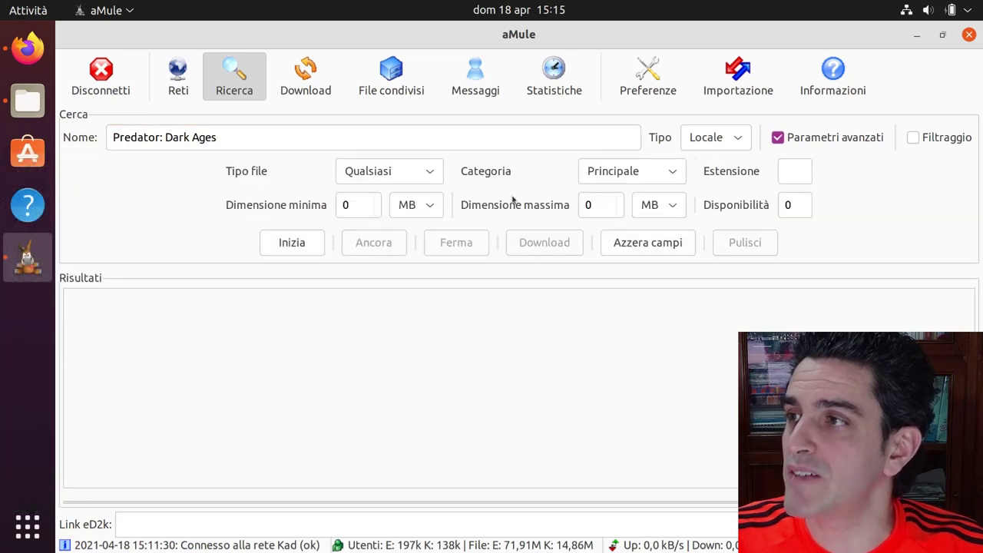
pyautogui.click(416, 172)
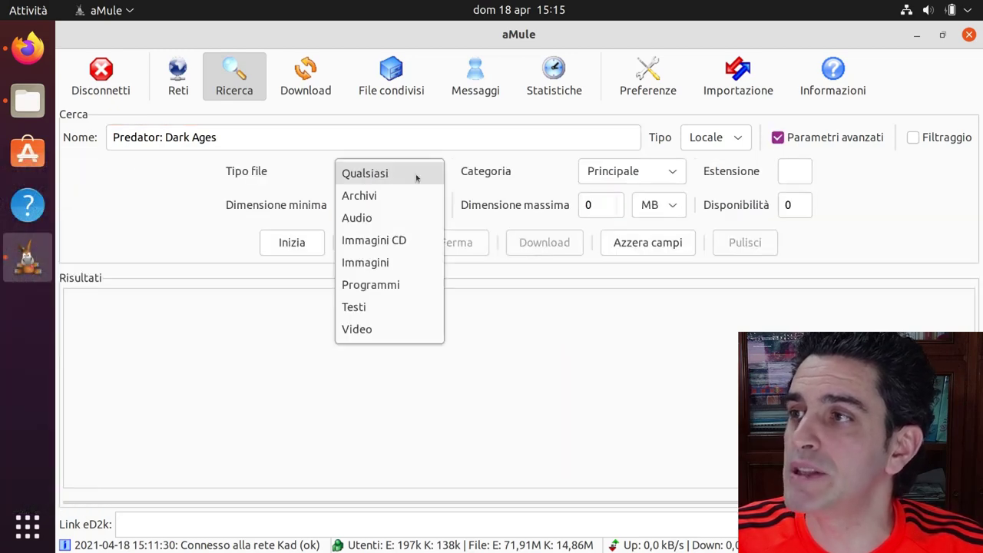
pyautogui.click(367, 328)
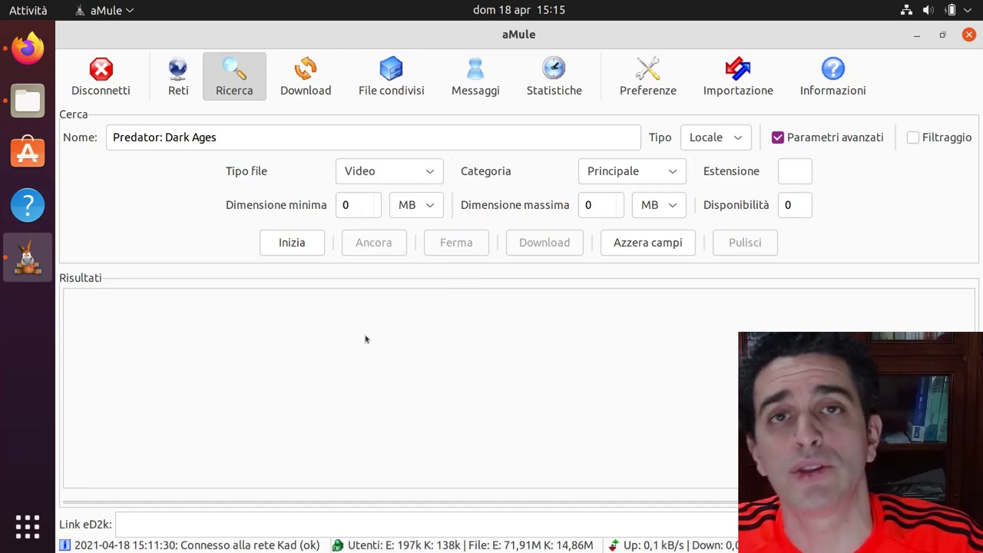
pyautogui.click(290, 138)
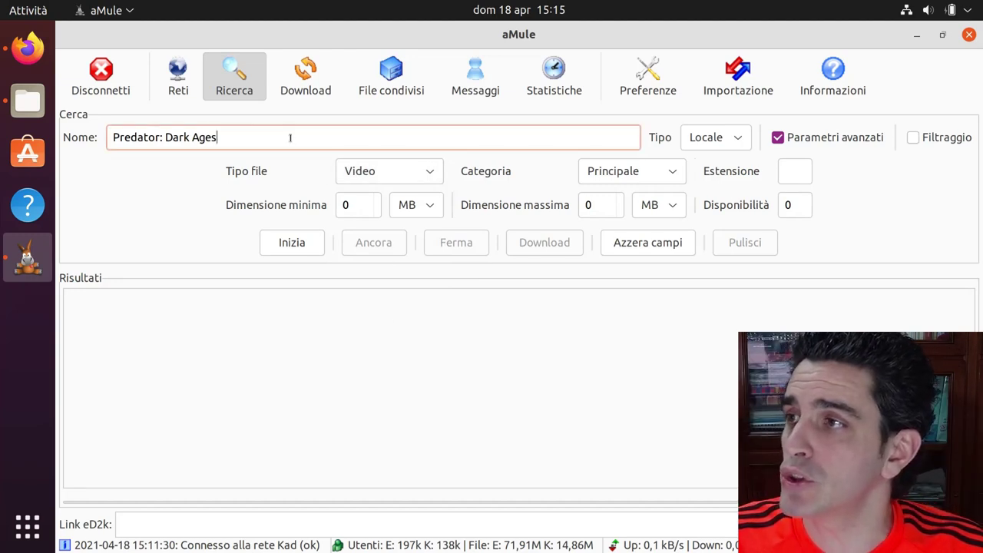
pyautogui.press('Return')
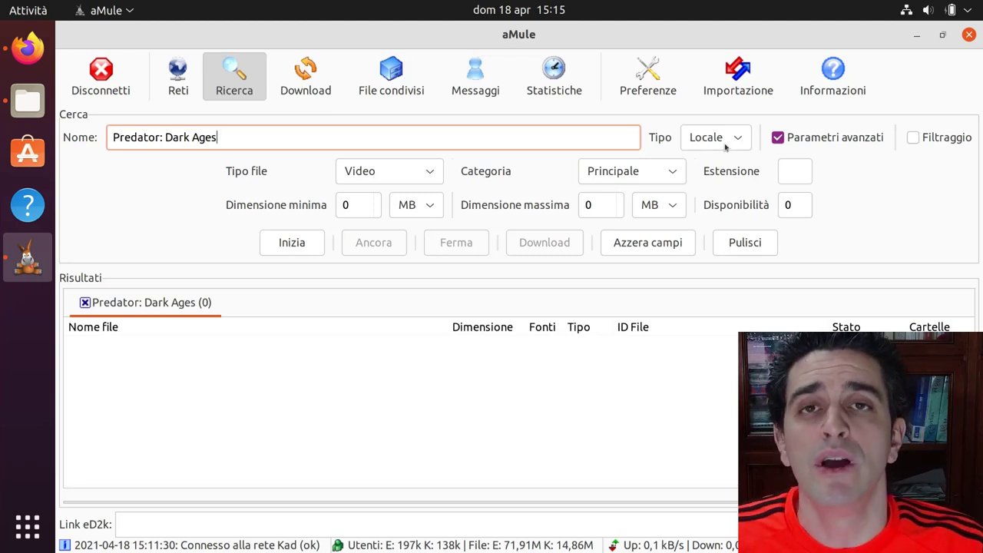
# - Close the local search results and rerun the search with the type set to Globale
pyautogui.click(85, 303)
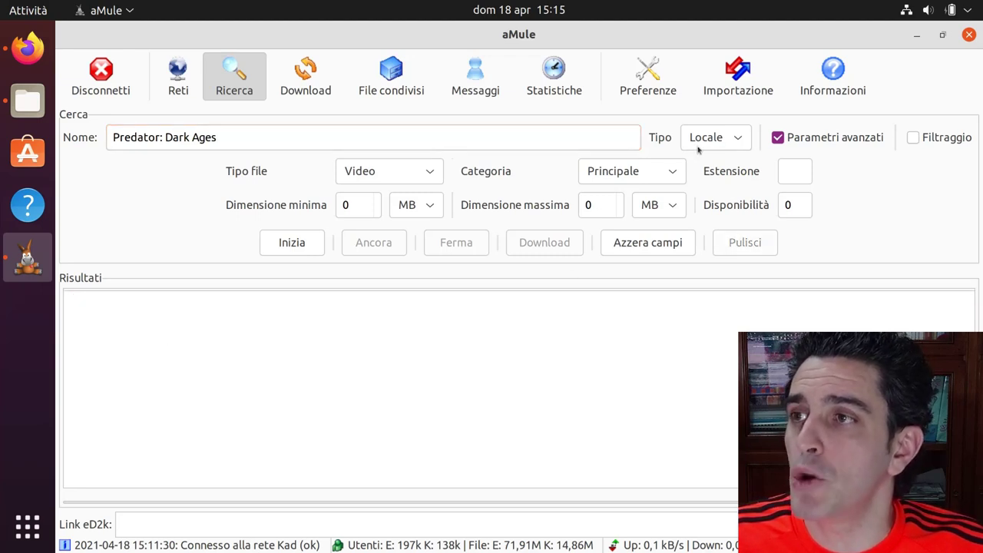
pyautogui.click(730, 139)
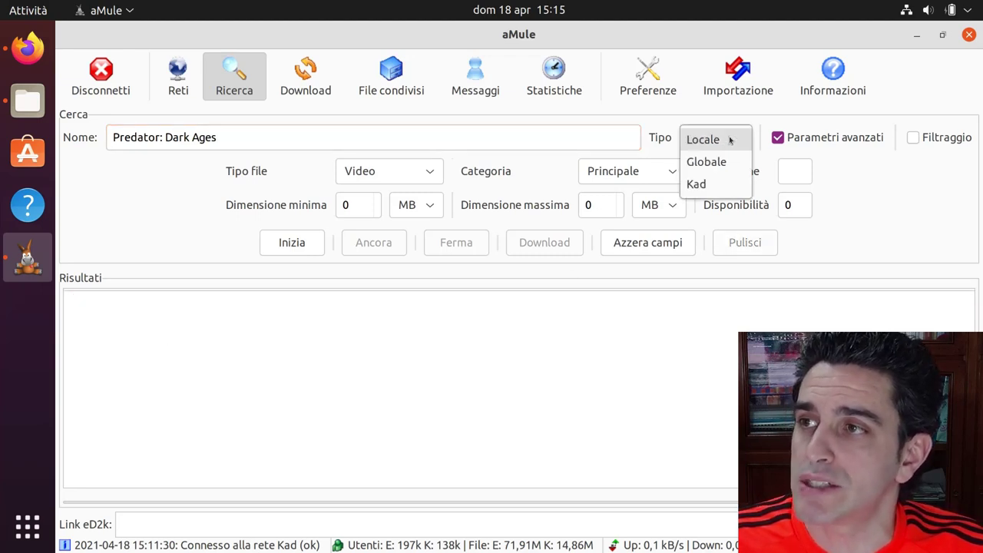
pyautogui.click(718, 162)
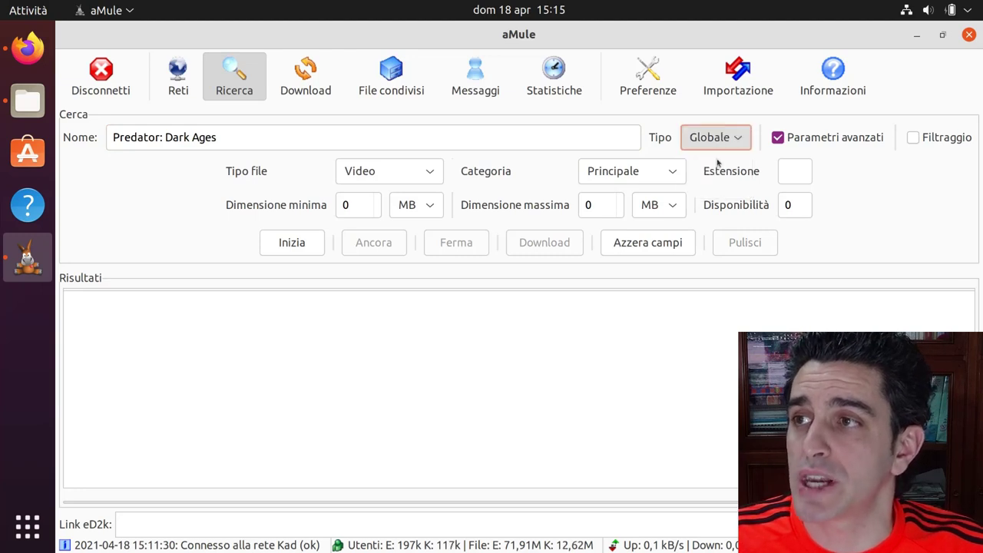
pyautogui.click(295, 240)
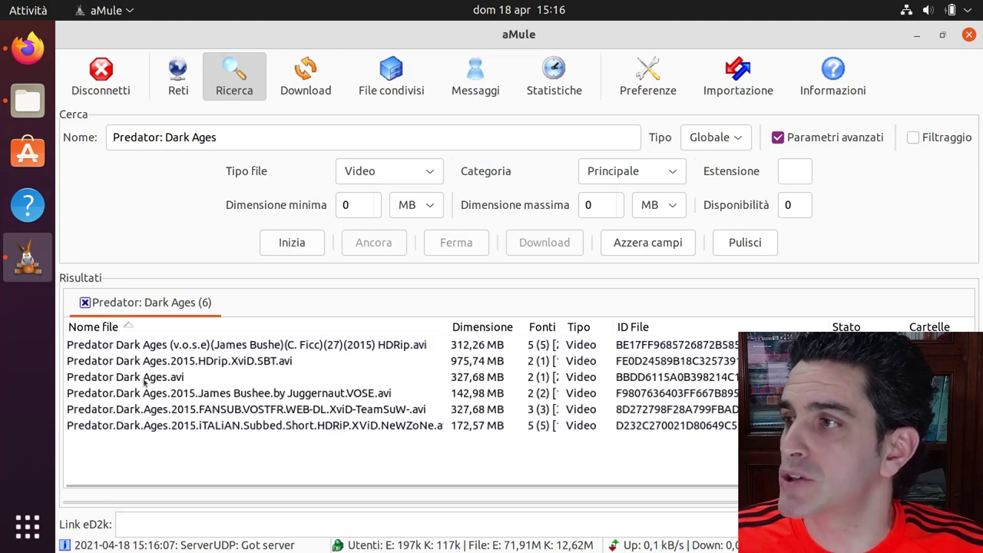
# - Sort the Predator: Dark Ages results by number of sources, highest first, and widen the Fonti column
pyautogui.click(546, 329)
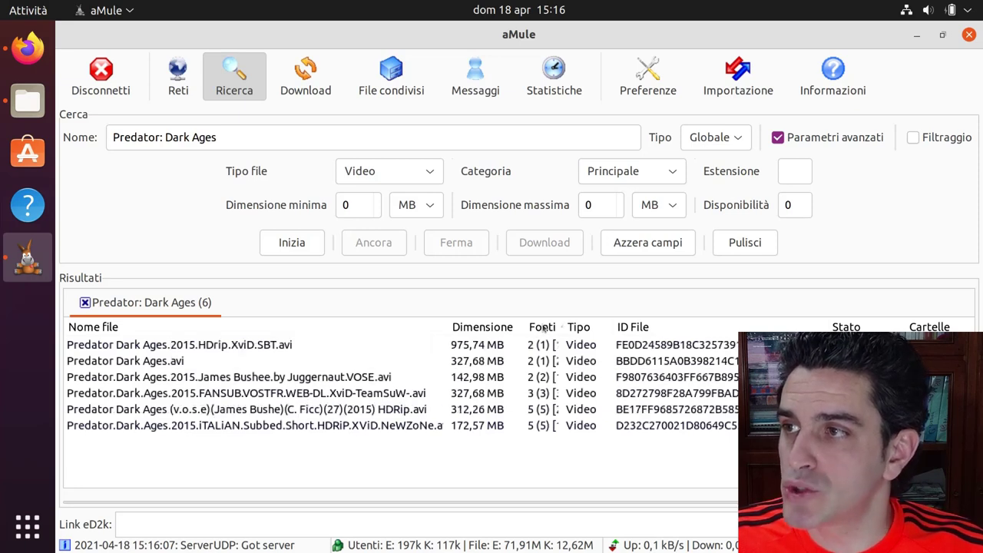
pyautogui.click(544, 329)
pyautogui.moveTo(561, 327); pyautogui.dragTo(581, 327)
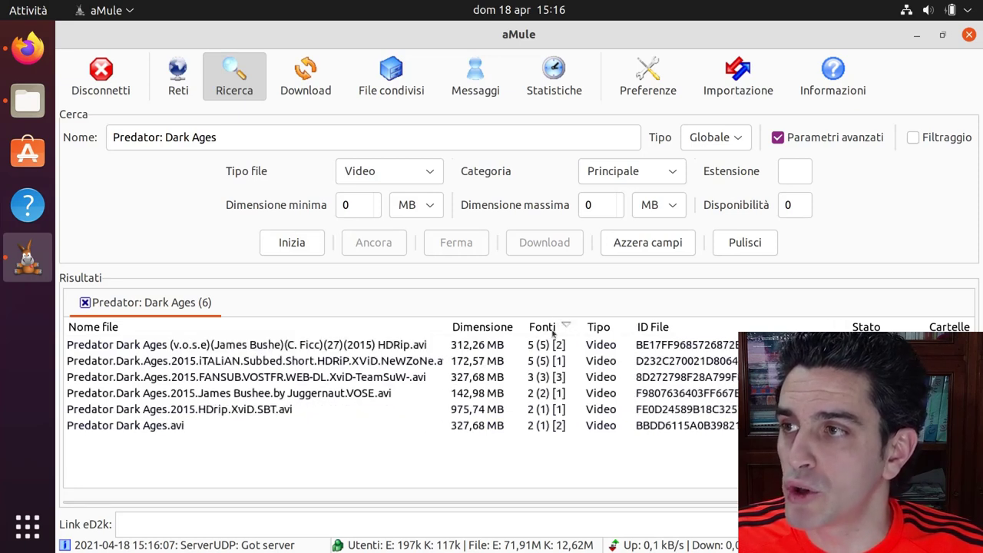
# - Start downloading the v.o.s.e HDRip version of Predator Dark Ages and open the list of downloads
pyautogui.click(549, 346)
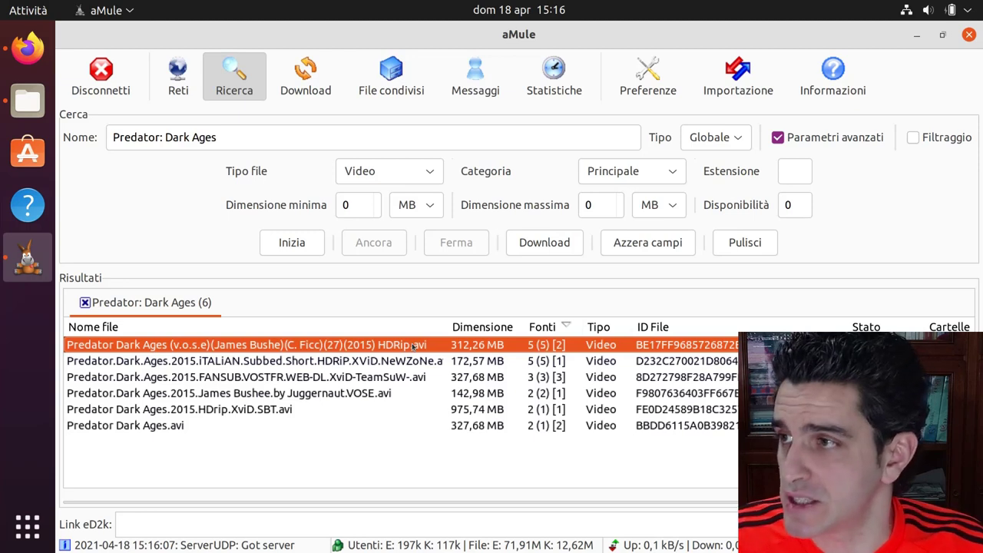
pyautogui.doubleClick(274, 345)
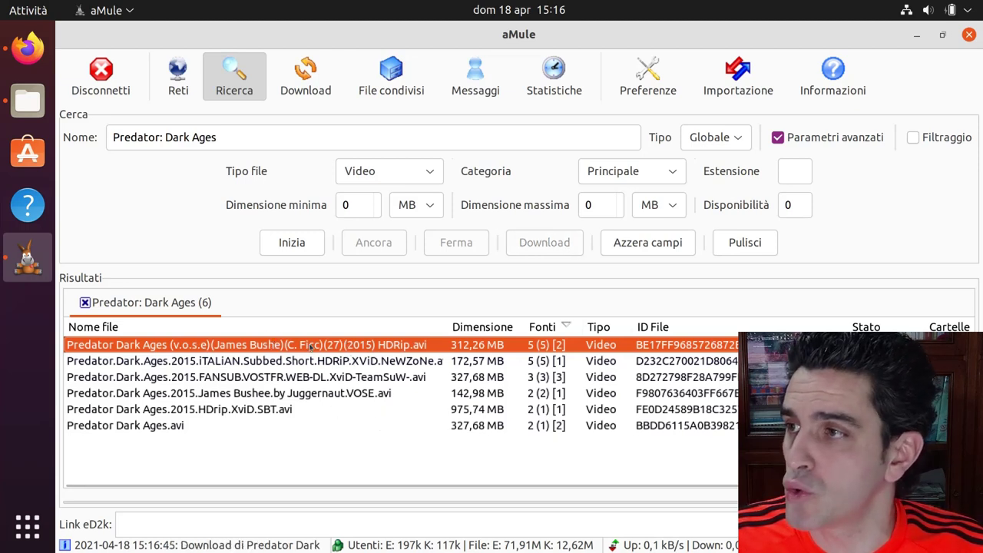
pyautogui.click(305, 90)
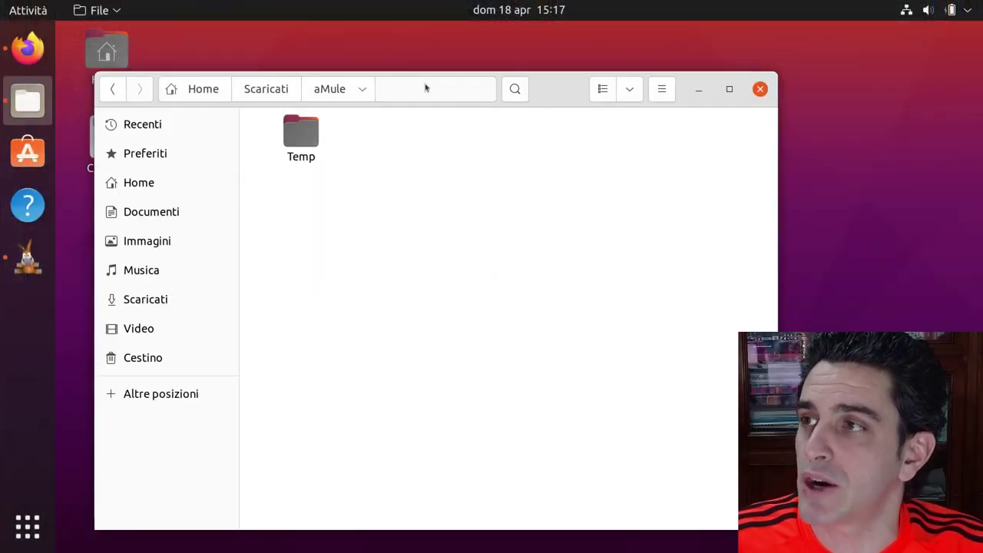
# - In the Files window, inspect the contents of the Temp folder and return to the aMule folder
pyautogui.doubleClick(302, 130)
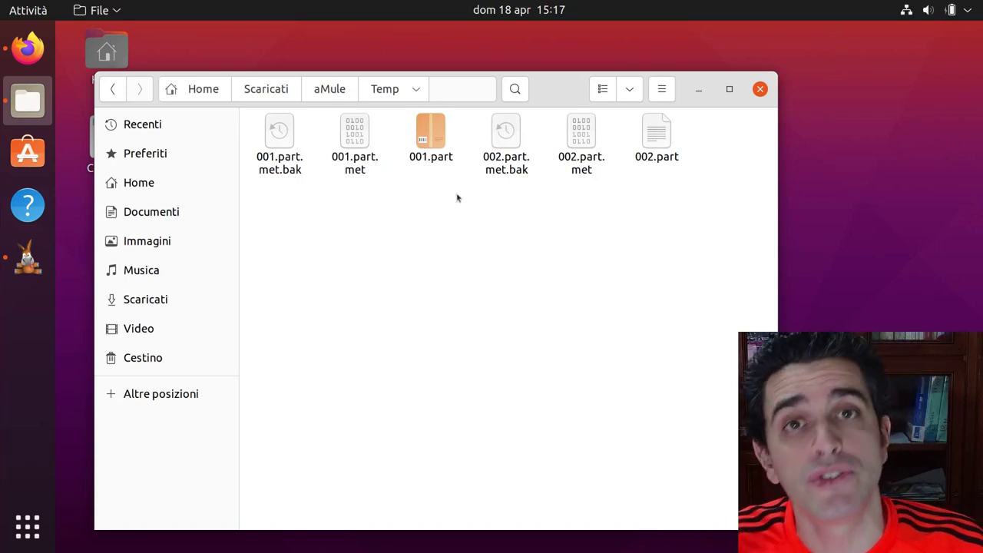
pyautogui.click(329, 90)
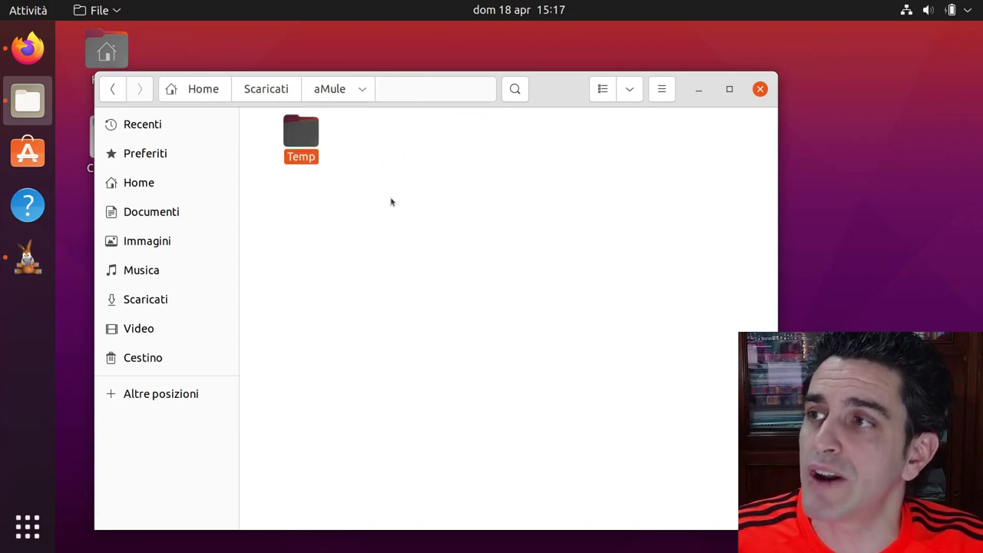
# - In aMule, show the file details of the listed download to check the names its sources use
pyautogui.click(563, 308)
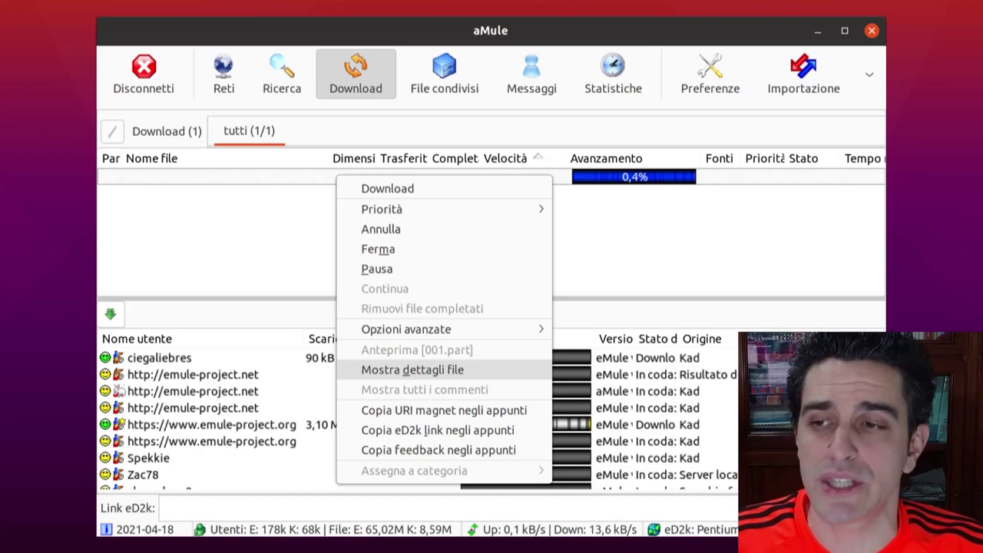
pyautogui.click(413, 370)
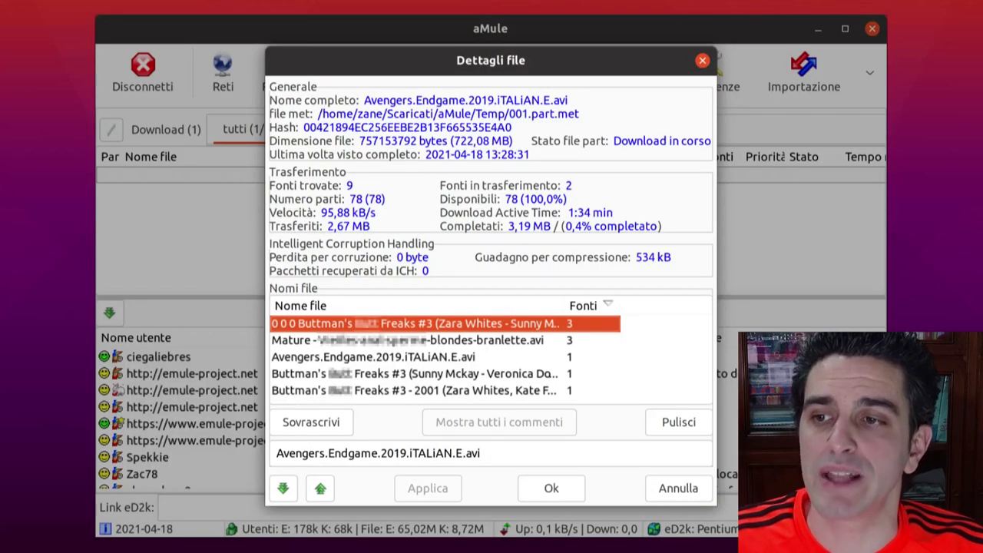
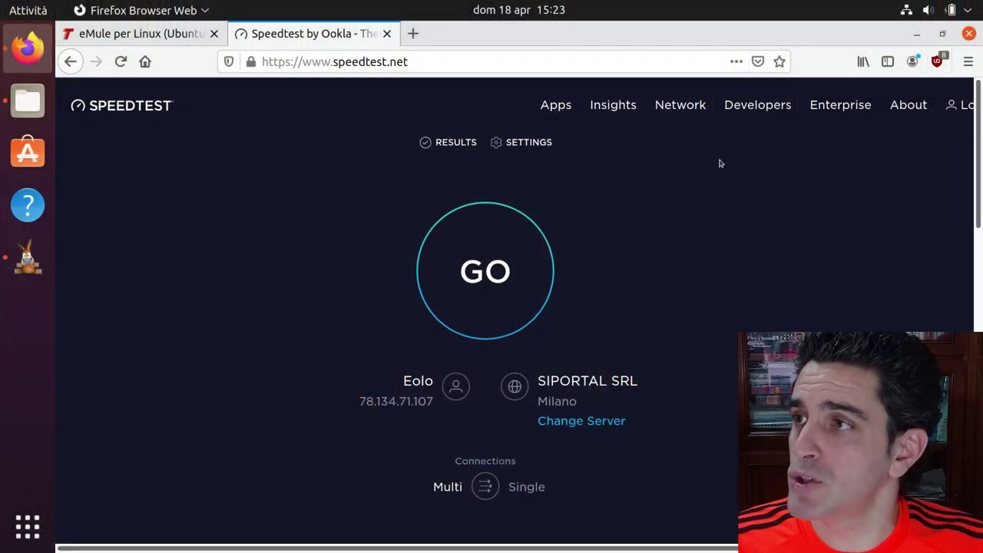
# - Point out the speedtest.net address in Firefox and run the connection speed test
pyautogui.click(354, 62)
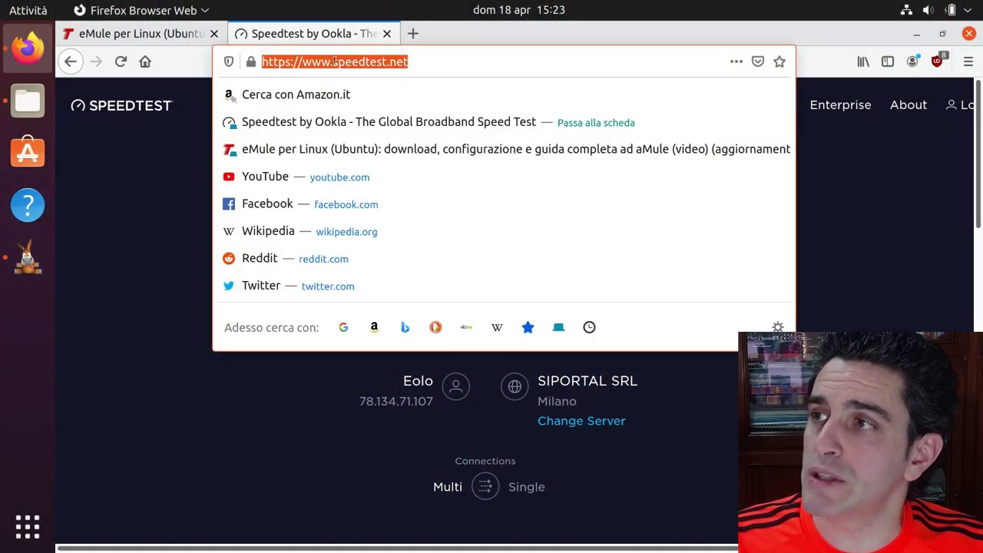
pyautogui.click(880, 209)
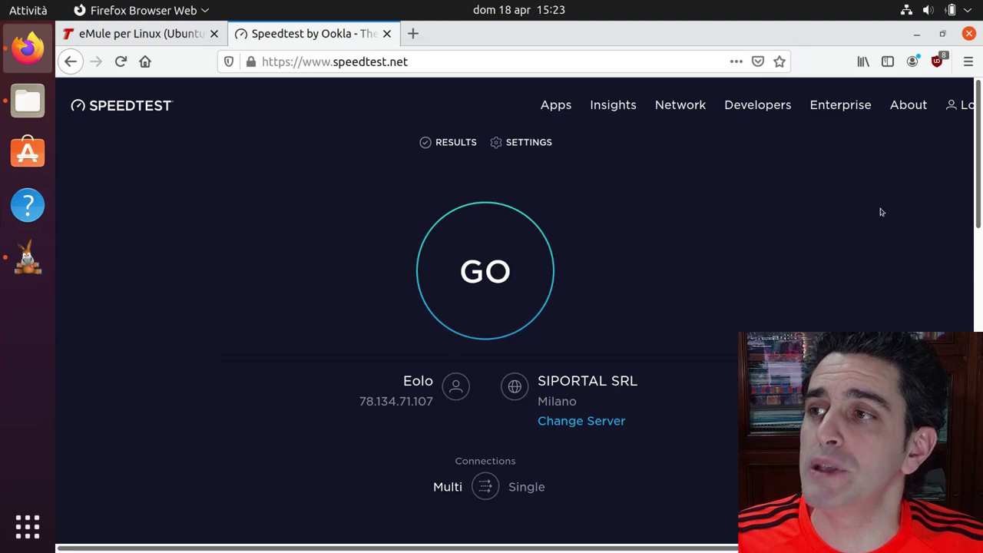
pyautogui.click(494, 270)
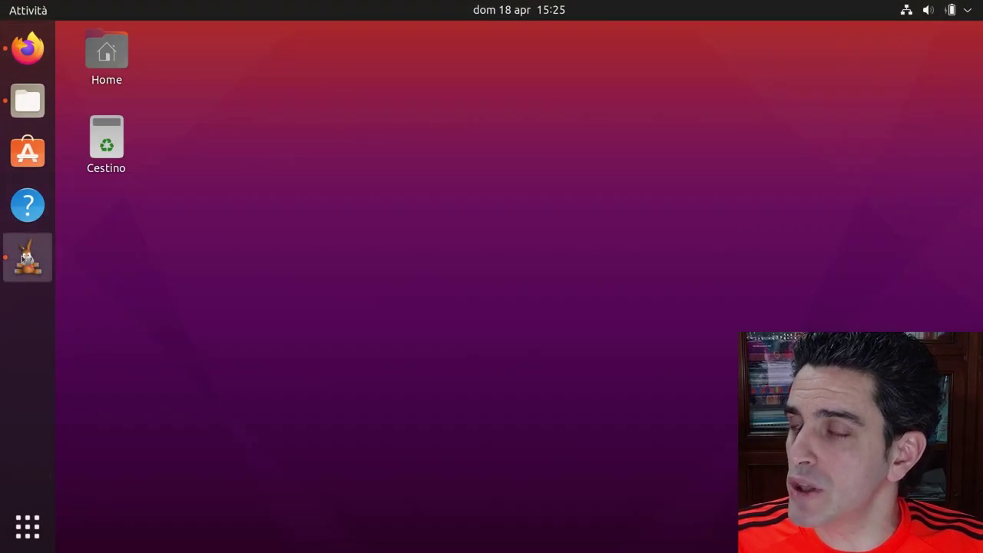
# - In aMule's connection preferences, review the bandwidth limits, then set maximum sources per file to 1000 and maximum simultaneous connections to 1600
pyautogui.click(27, 259)
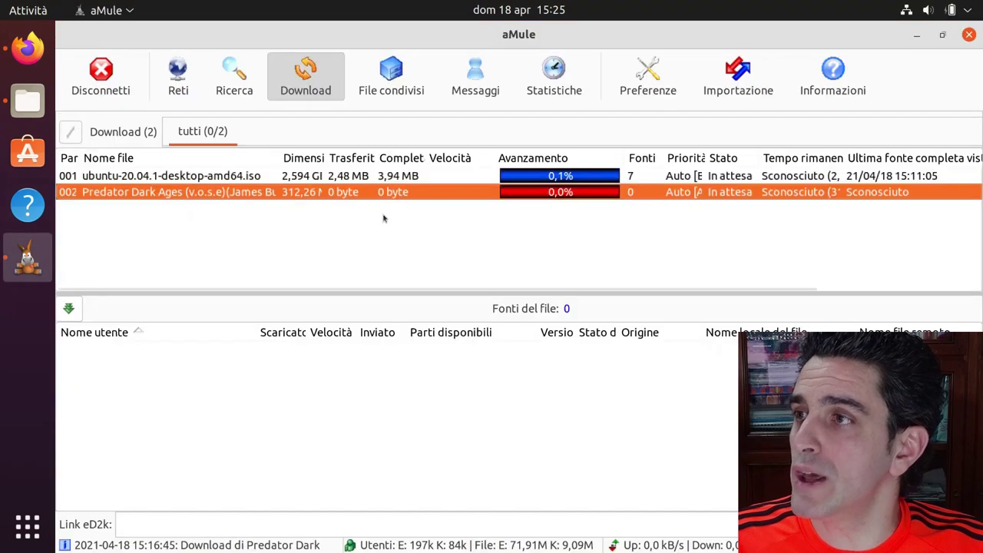
pyautogui.click(649, 73)
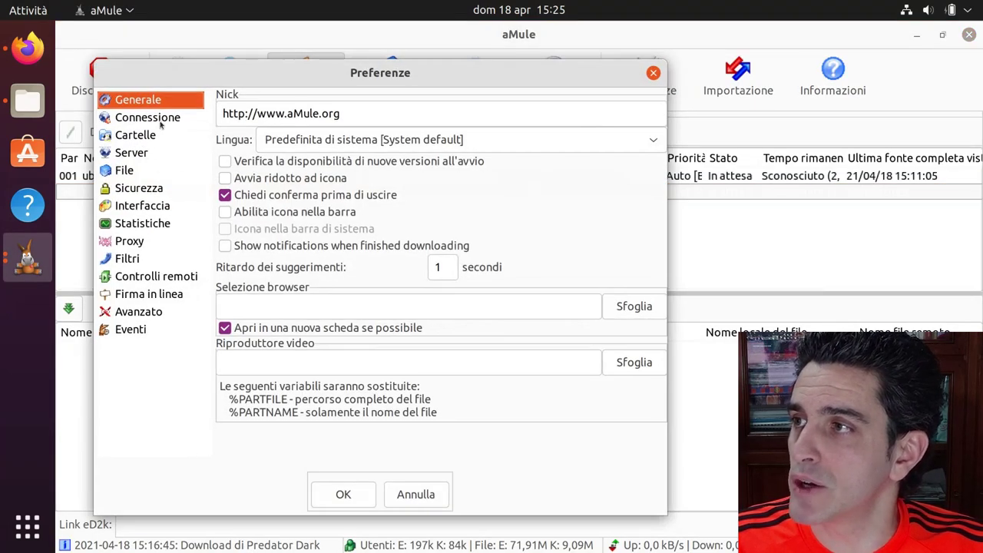
pyautogui.click(161, 121)
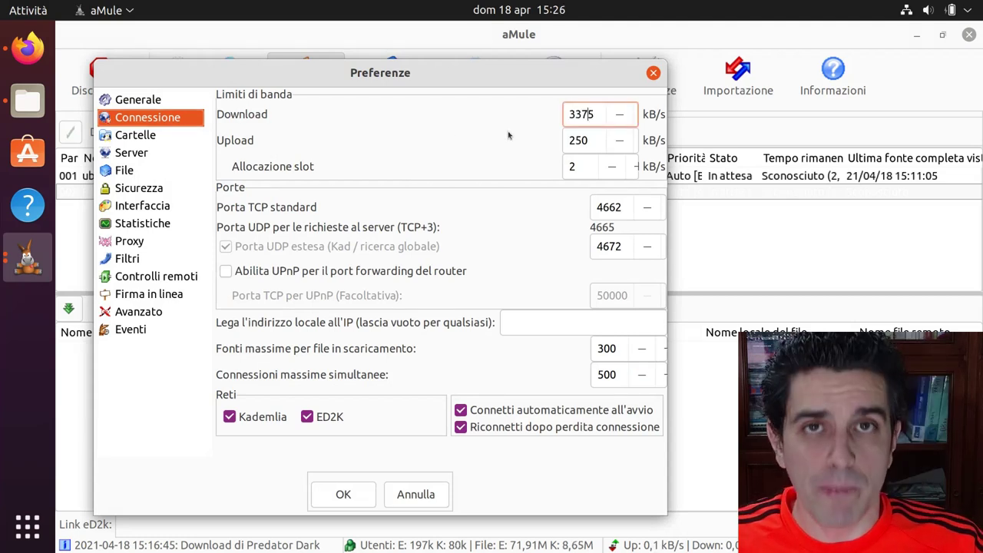
pyautogui.doubleClick(580, 114)
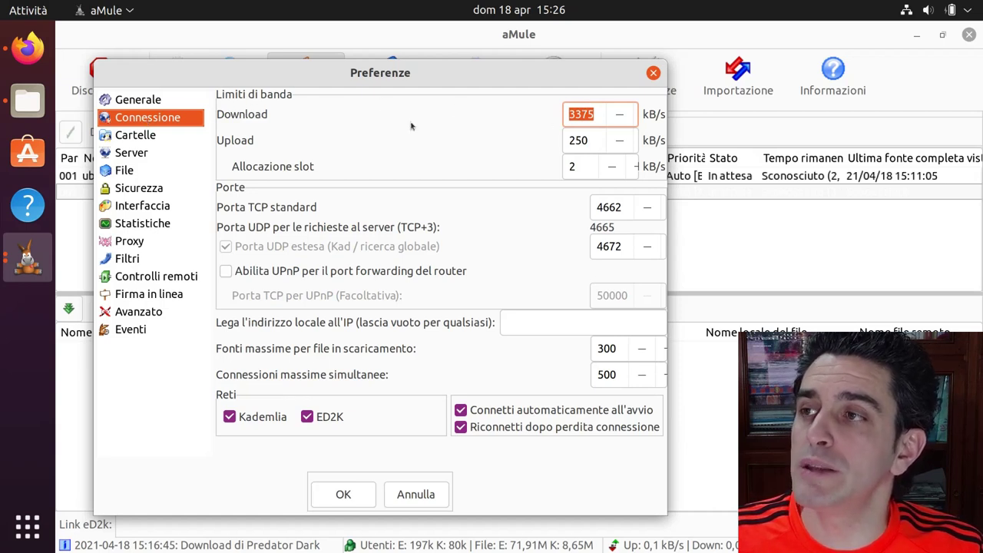
pyautogui.doubleClick(580, 139)
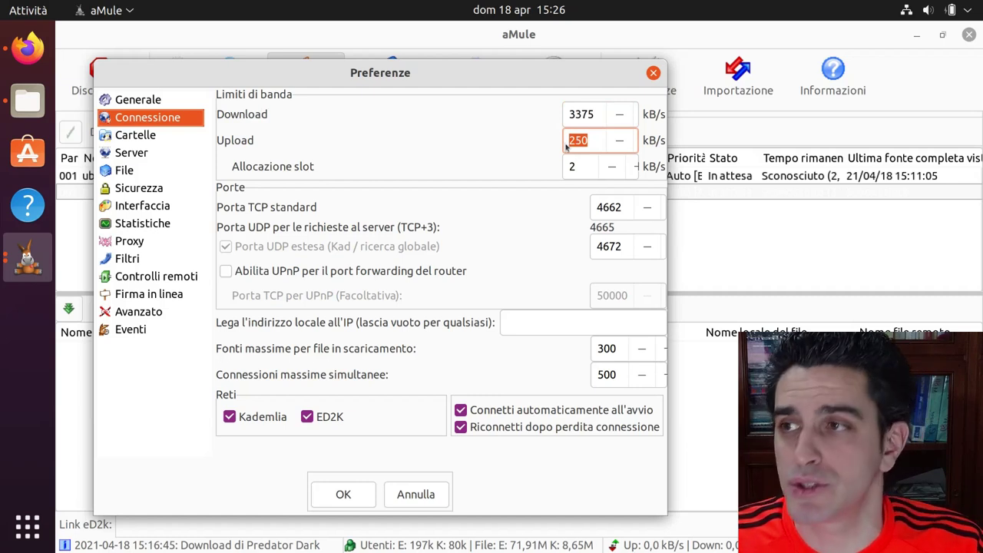
pyautogui.doubleClick(594, 348)
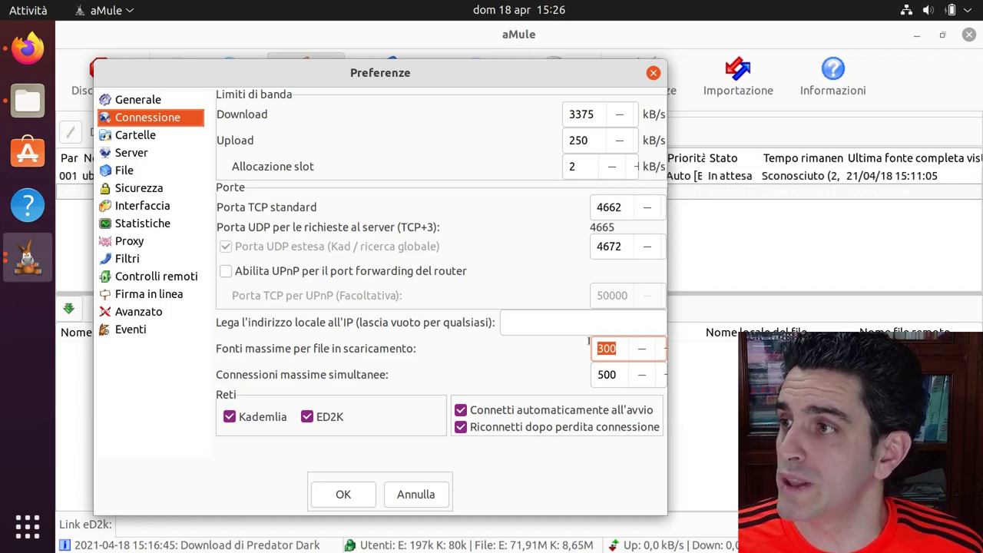
pyautogui.write('10')
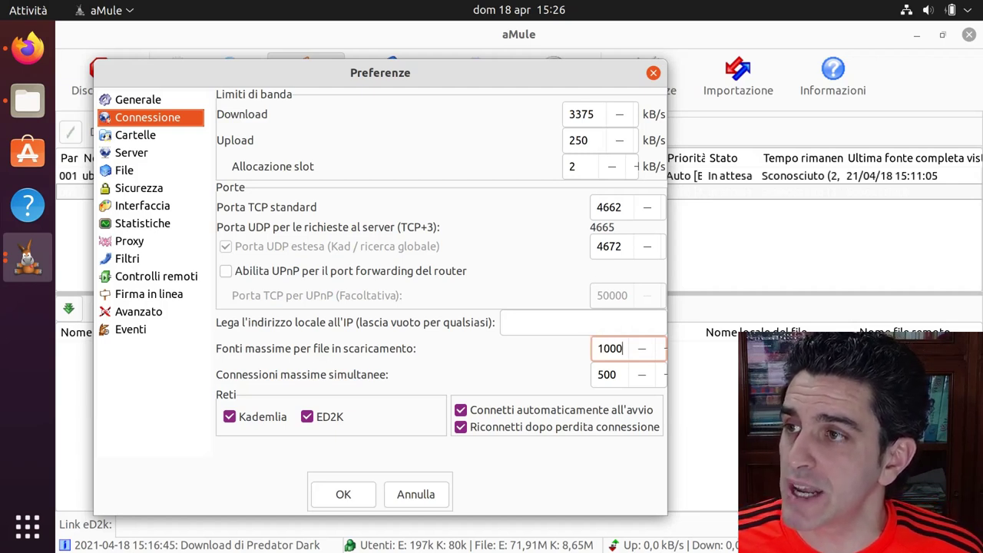
pyautogui.press('Tab')
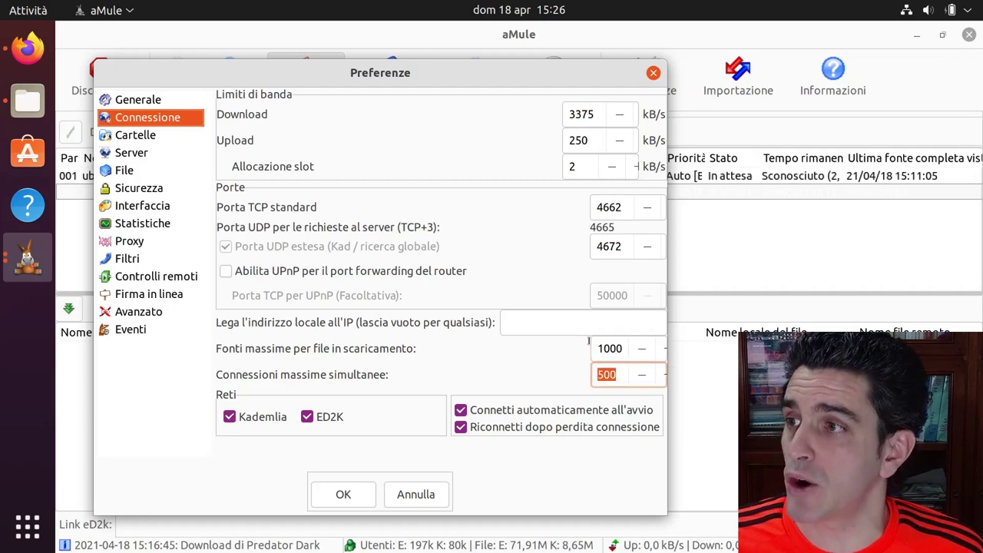
pyautogui.write('1600')
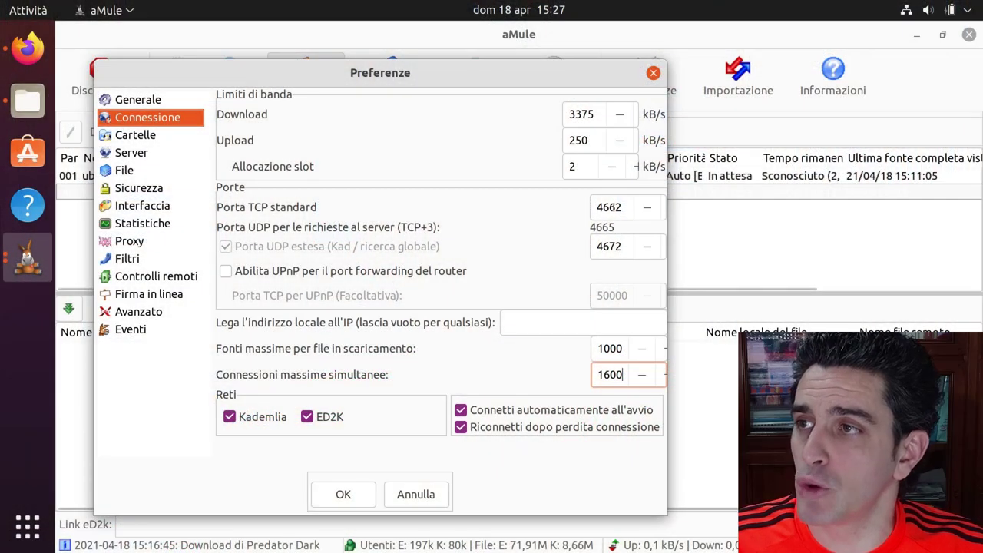
# - Check the standard TCP and extended UDP ports, and open the Firefox guide's port 4662 test link in a new window
pyautogui.doubleClick(607, 206)
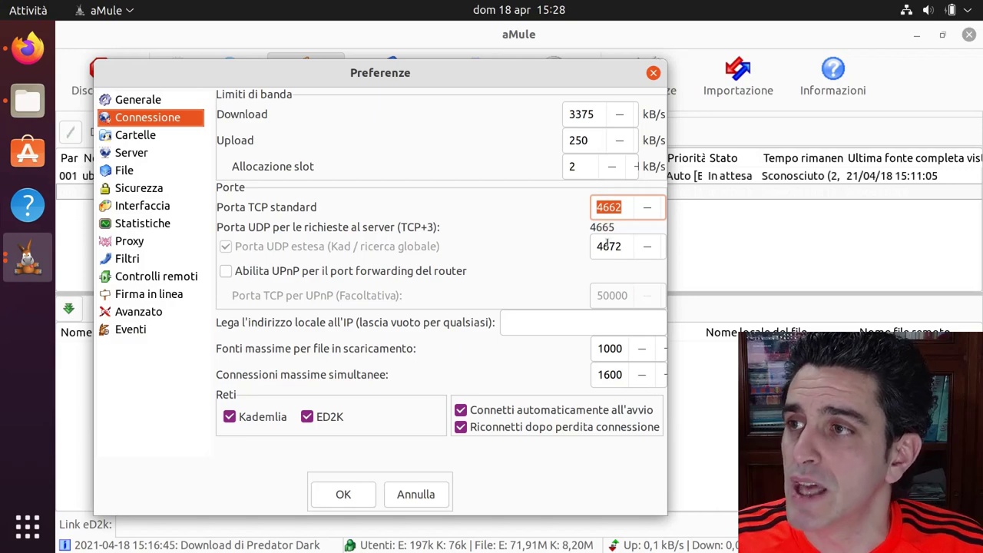
pyautogui.press('Tab')
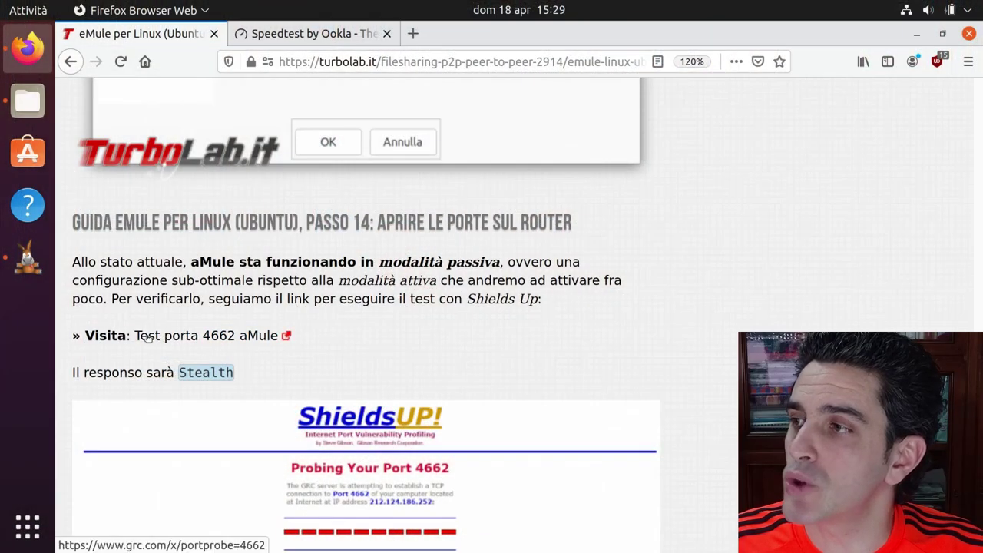
pyautogui.rightClick(186, 335)
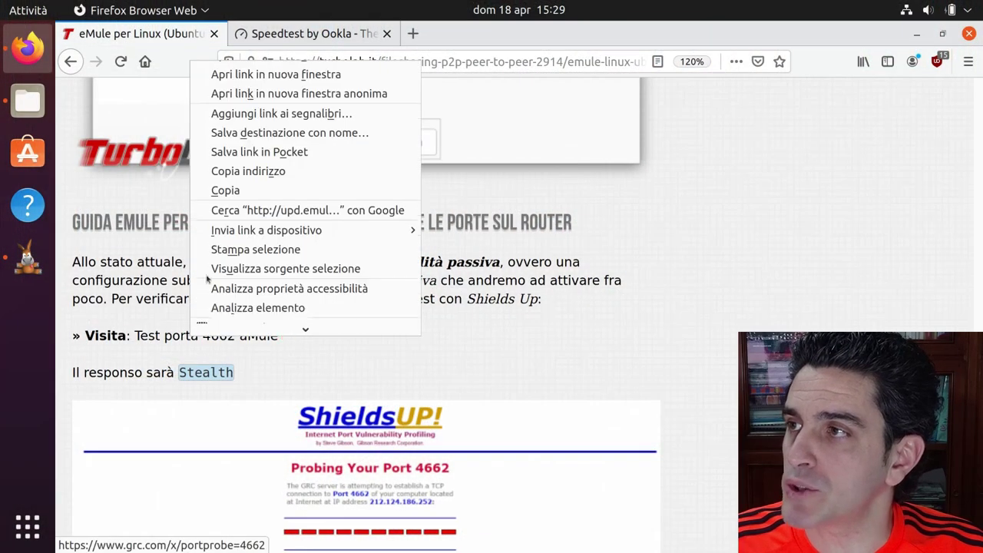
pyautogui.click(275, 76)
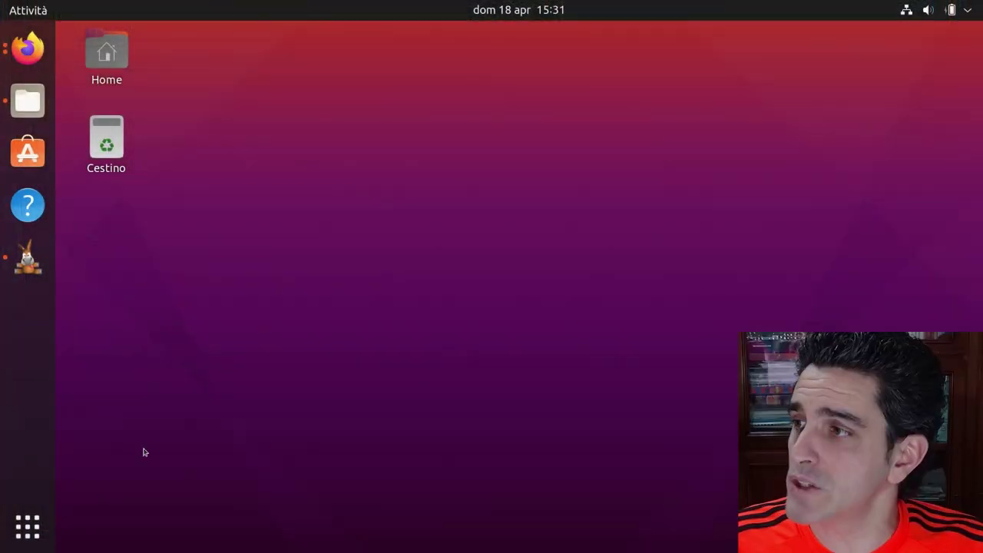
# - Search the installed applications for "avvio", open the startup applications preferences and begin adding a new startup program
pyautogui.click(27, 528)
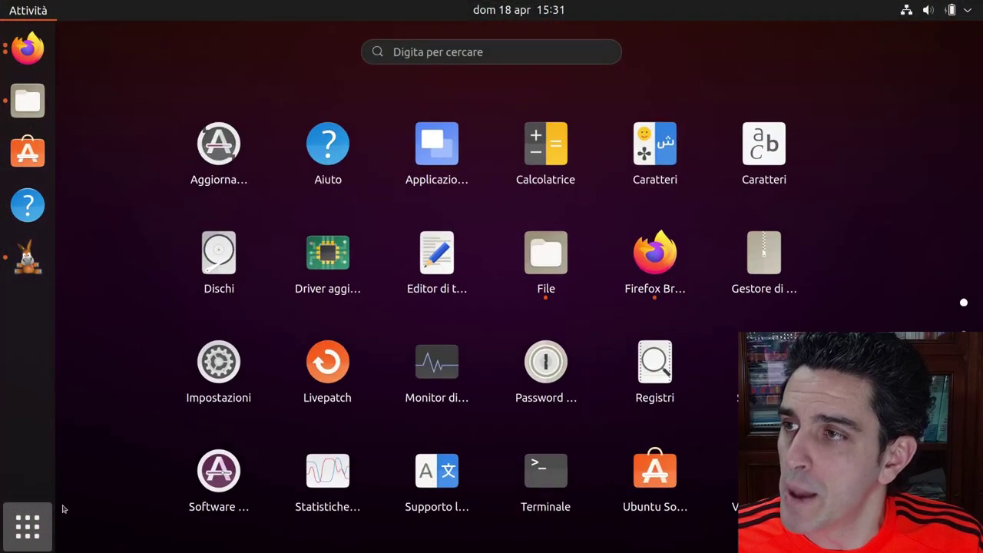
pyautogui.write('avvio')
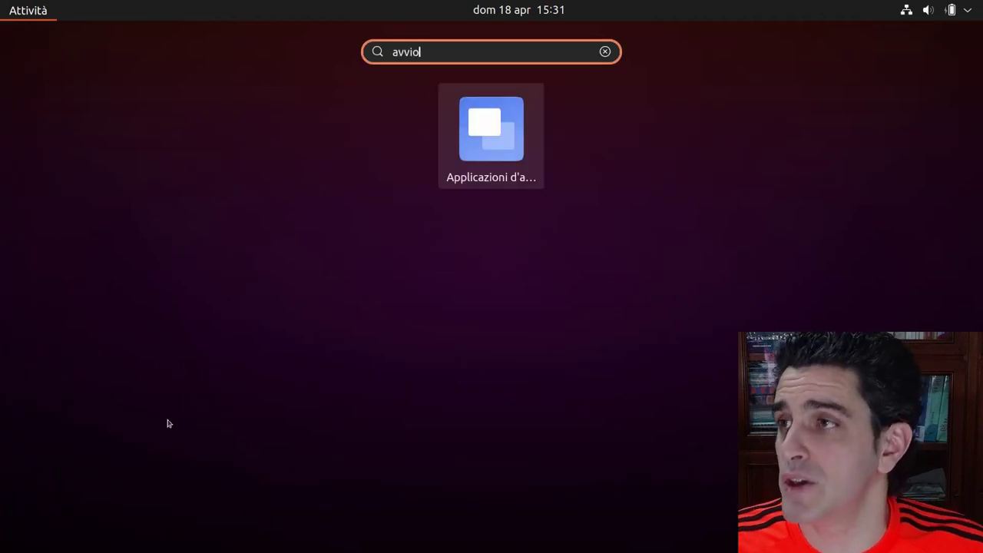
pyautogui.click(487, 128)
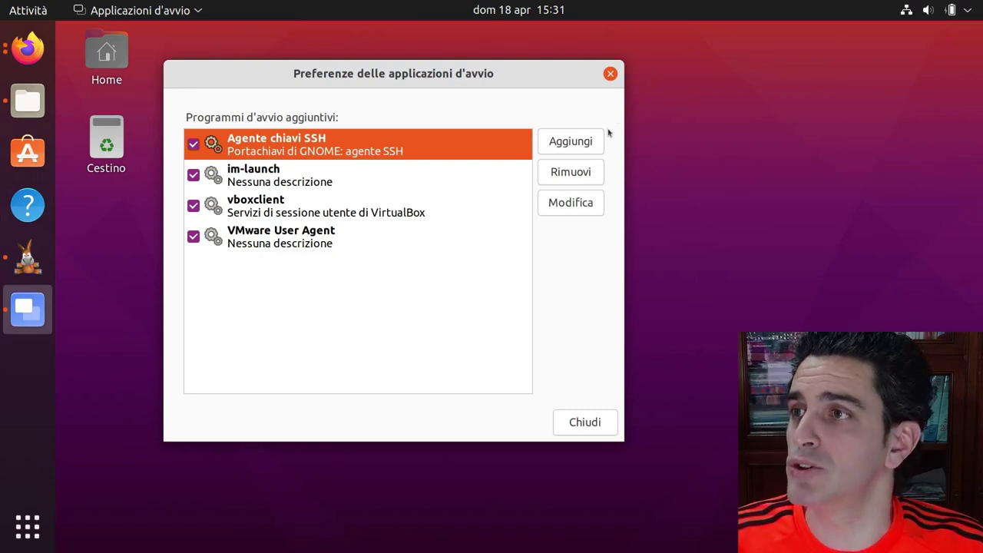
pyautogui.click(554, 145)
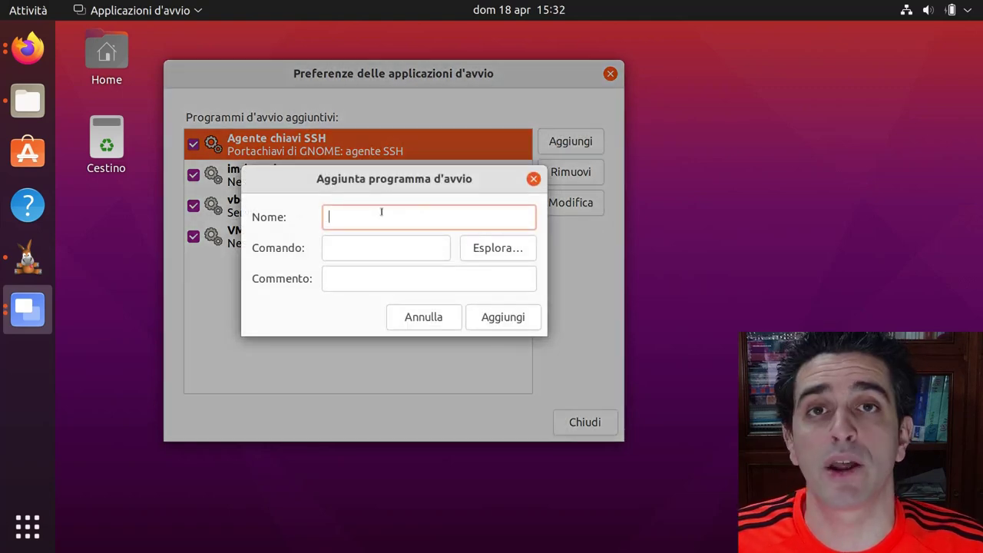
# - Copy the command /usr/bin/amule from the guide in Firefox and return to the new startup program's form
pyautogui.click(27, 48)
pyautogui.scroll(5, 346, 295)
pyautogui.scroll(-10, 346, 295)
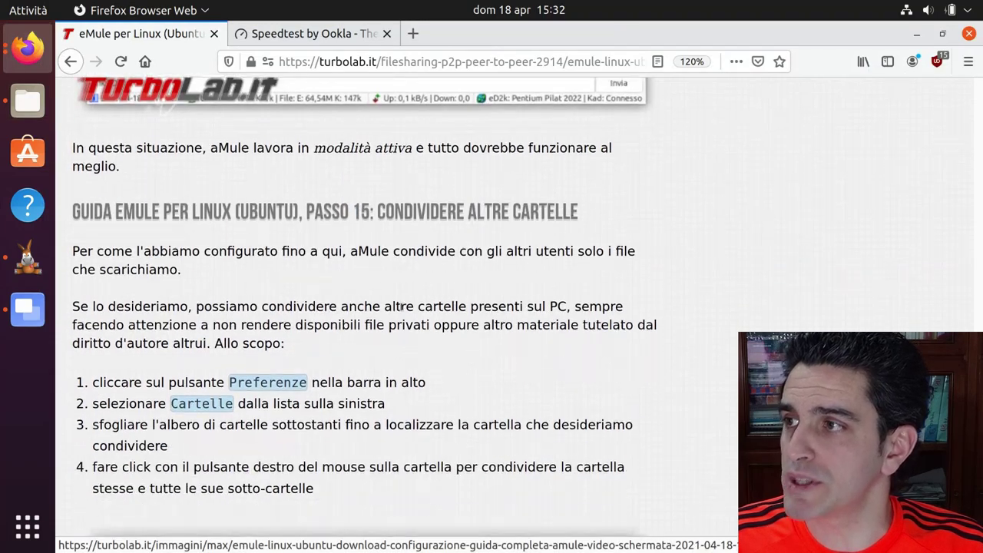
pyautogui.scroll(-10, 465, 323)
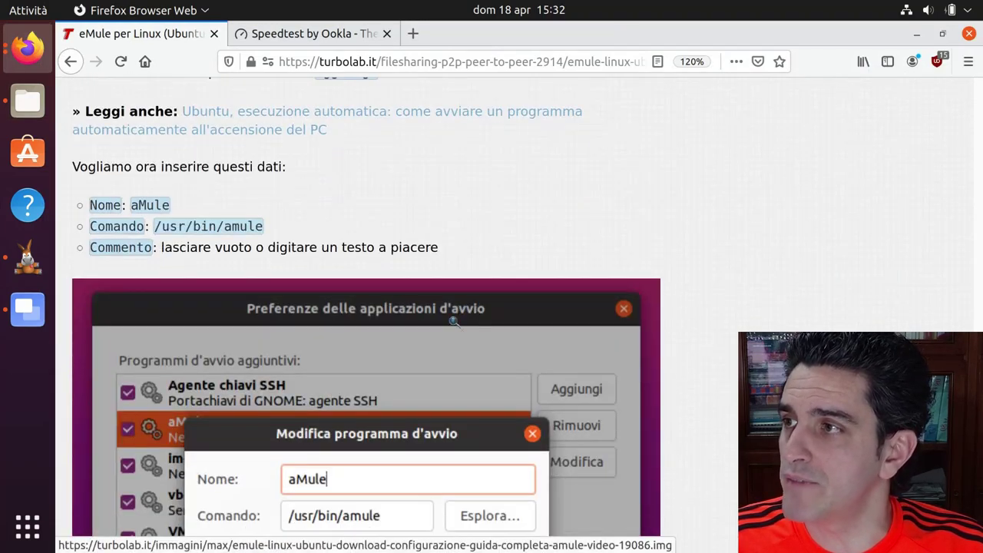
pyautogui.moveTo(155, 227); pyautogui.dragTo(270, 233)
pyautogui.rightClick(248, 225)
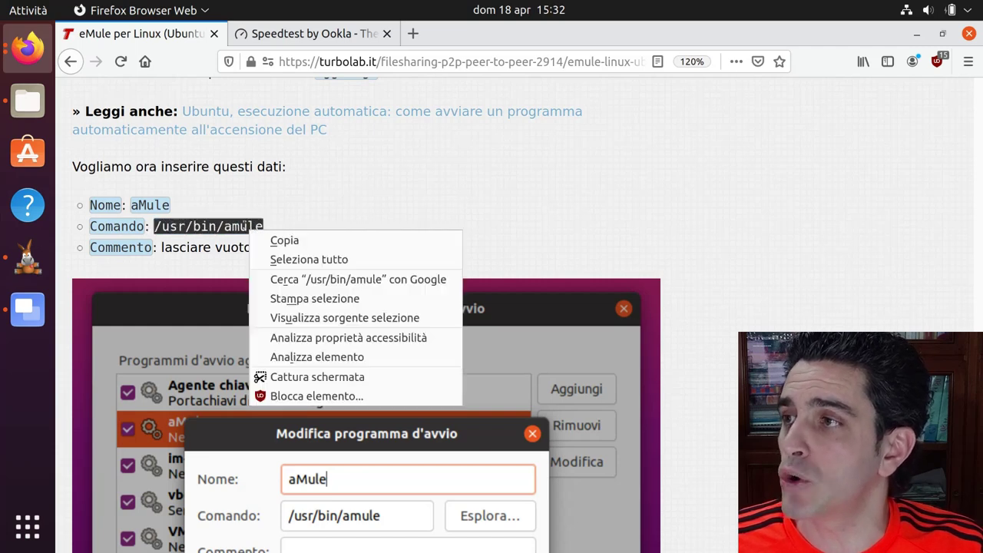
pyautogui.click(267, 239)
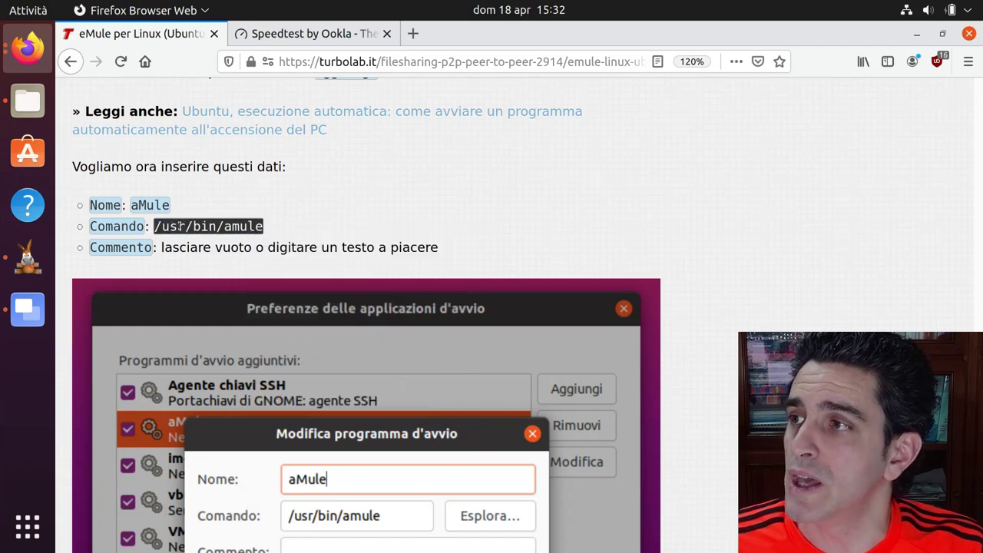
pyautogui.click(28, 309)
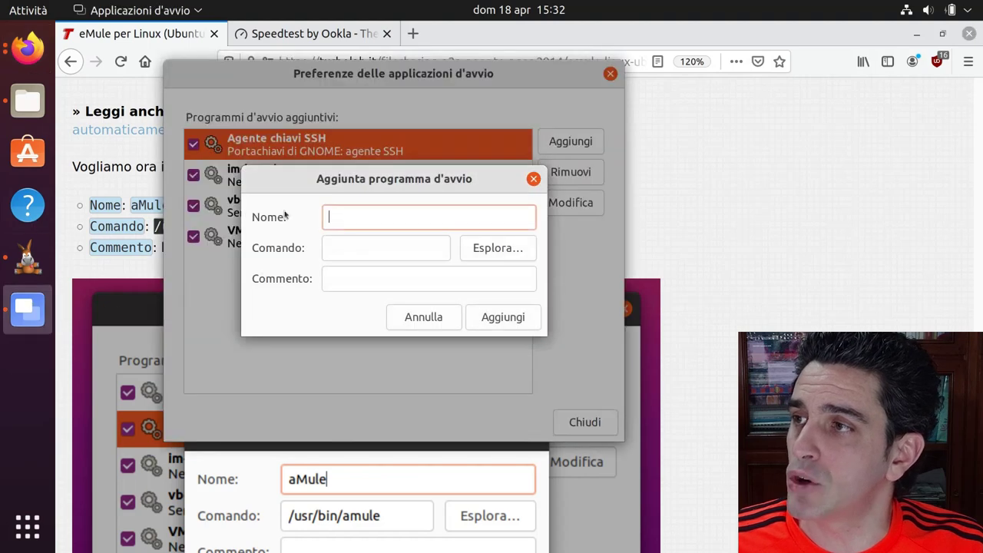
# - Add the startup program with the name aMule and the copied command /usr/bin/amule, leaving the comment empty
pyautogui.click(349, 241)
pyautogui.hotkey('ctrl', 'v')
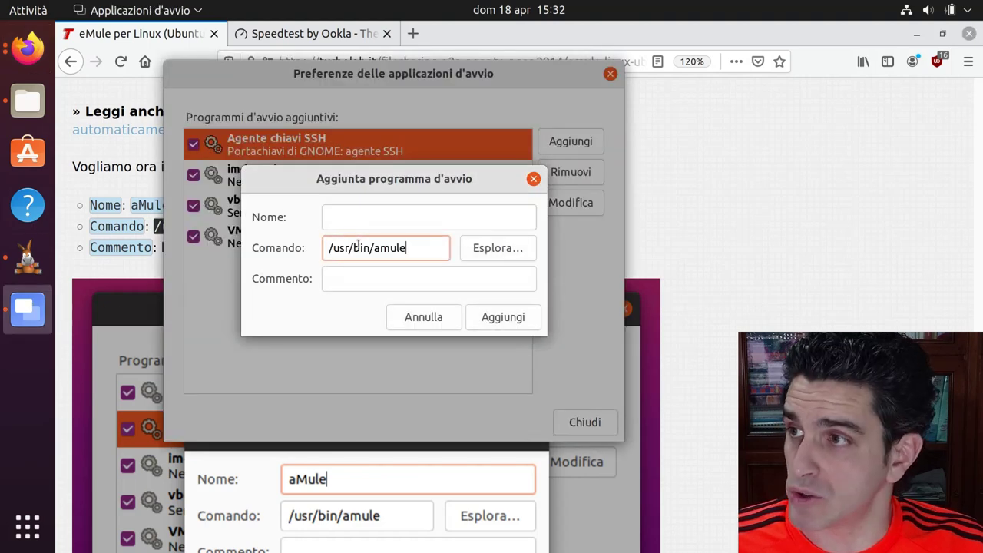
pyautogui.click(372, 215)
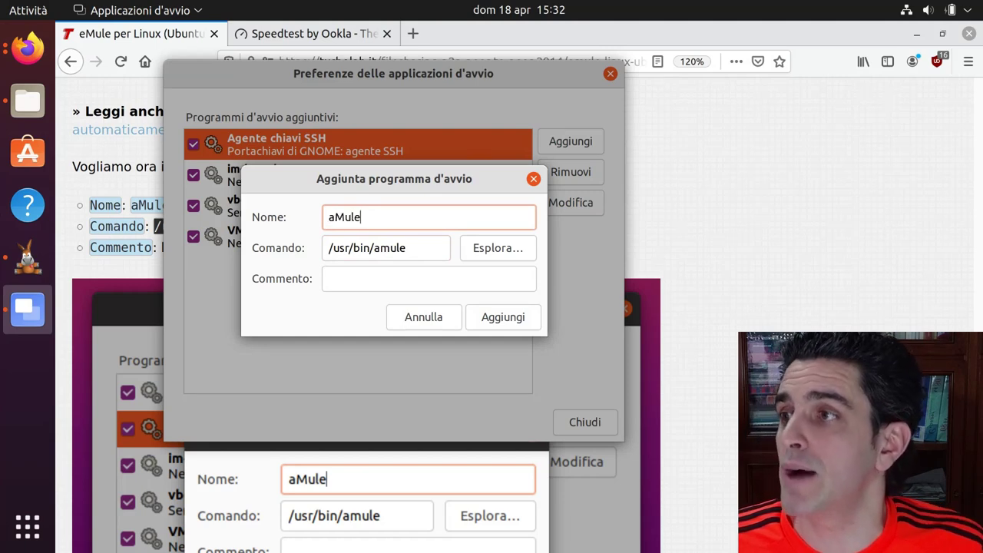
pyautogui.click(359, 278)
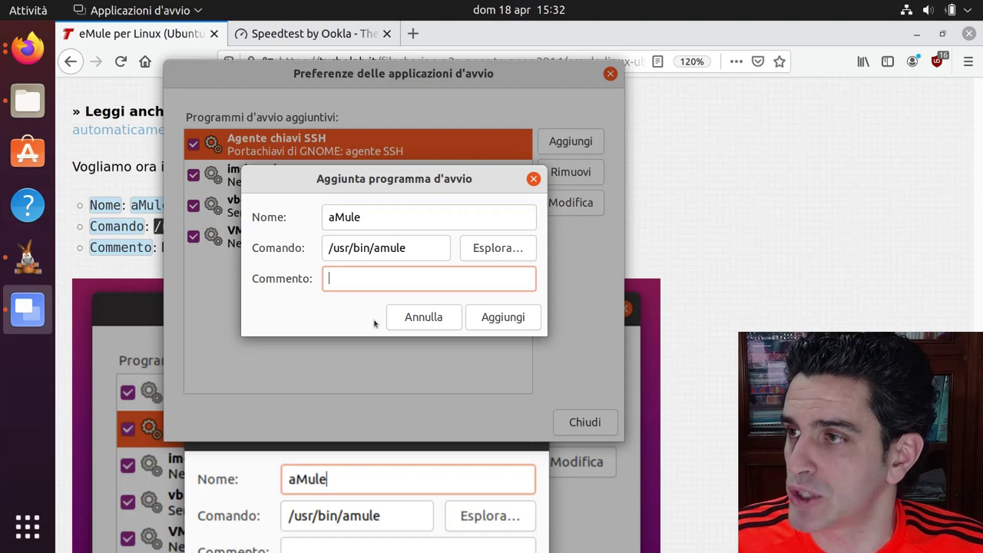
pyautogui.click(505, 317)
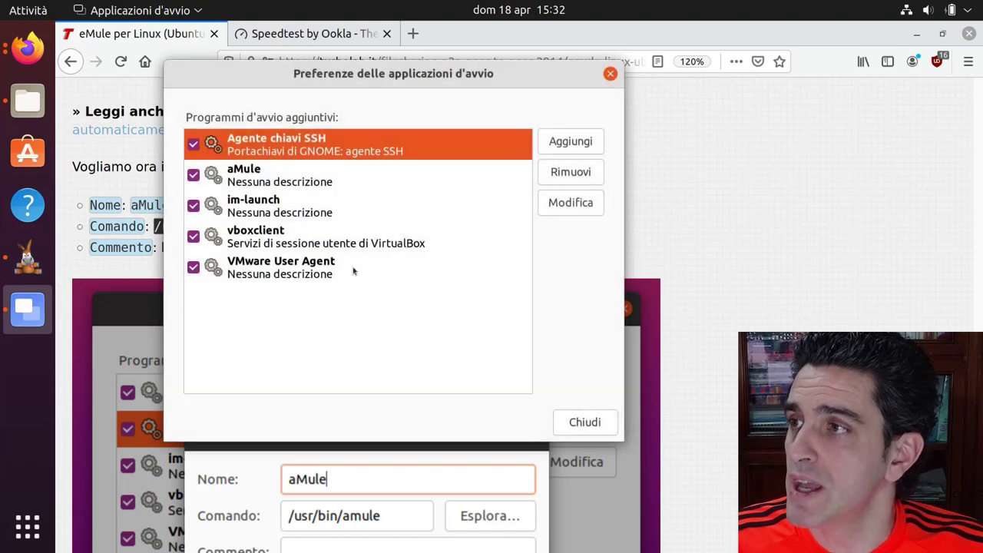
# - Select the new aMule entry, close the startup applications preferences and minimize the Firefox window
pyautogui.click(269, 180)
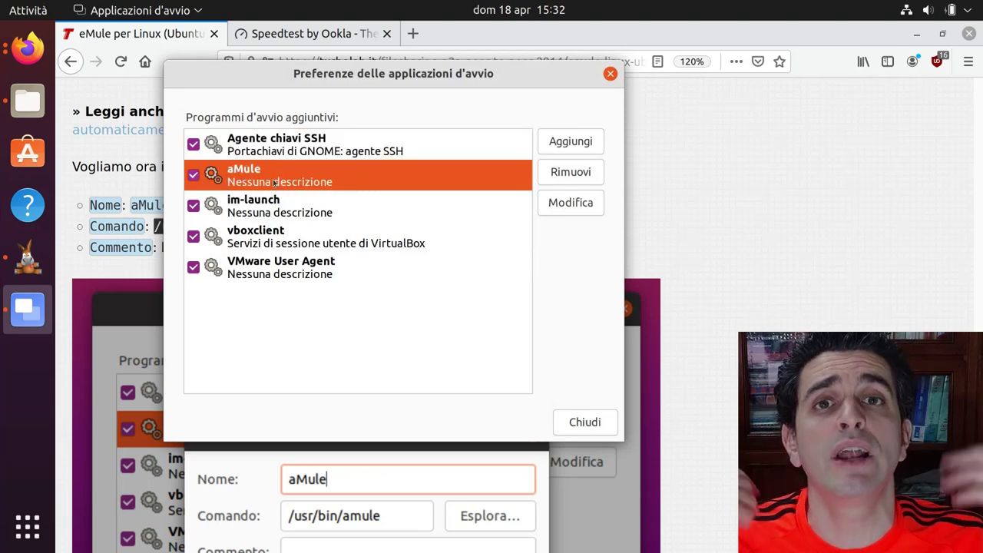
pyautogui.click(607, 422)
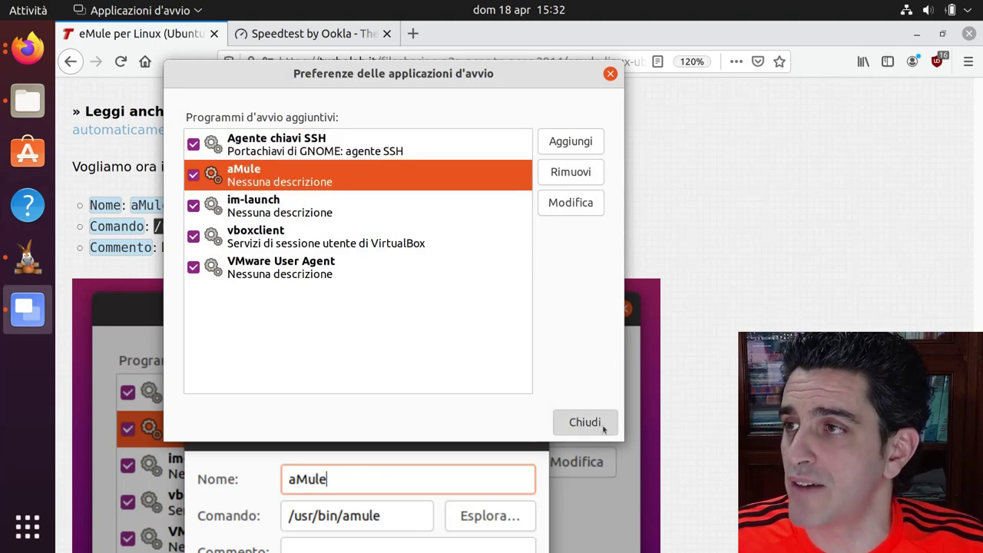
pyautogui.click(916, 35)
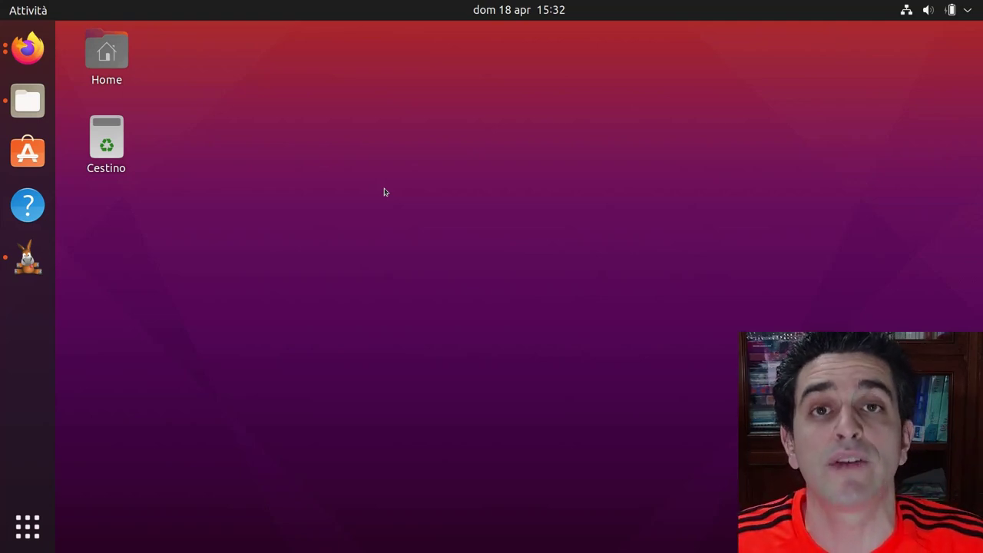
# - Switch to aMule, enable "Avvia ridotto ad icona" in its general preferences, save the change and minimize the window
pyautogui.click(27, 261)
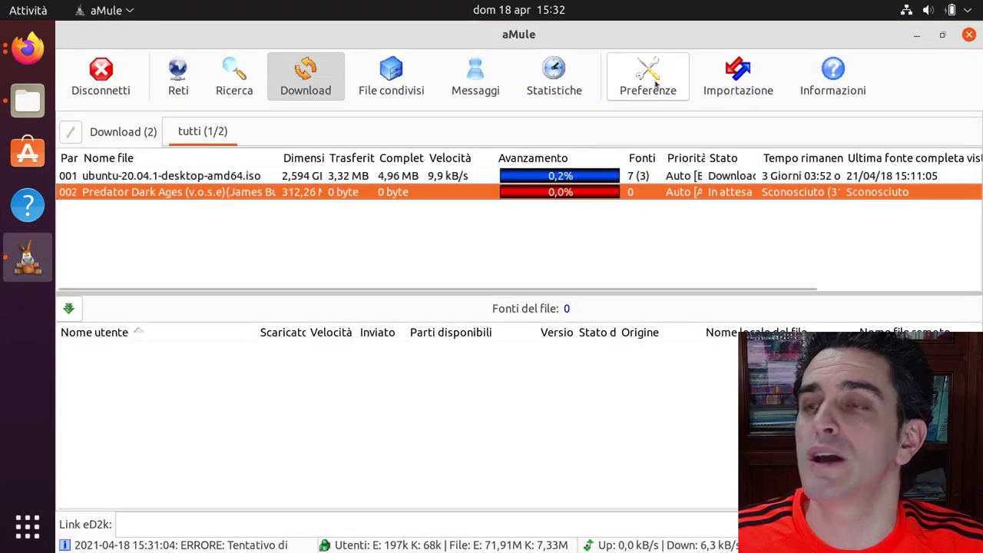
pyautogui.click(656, 89)
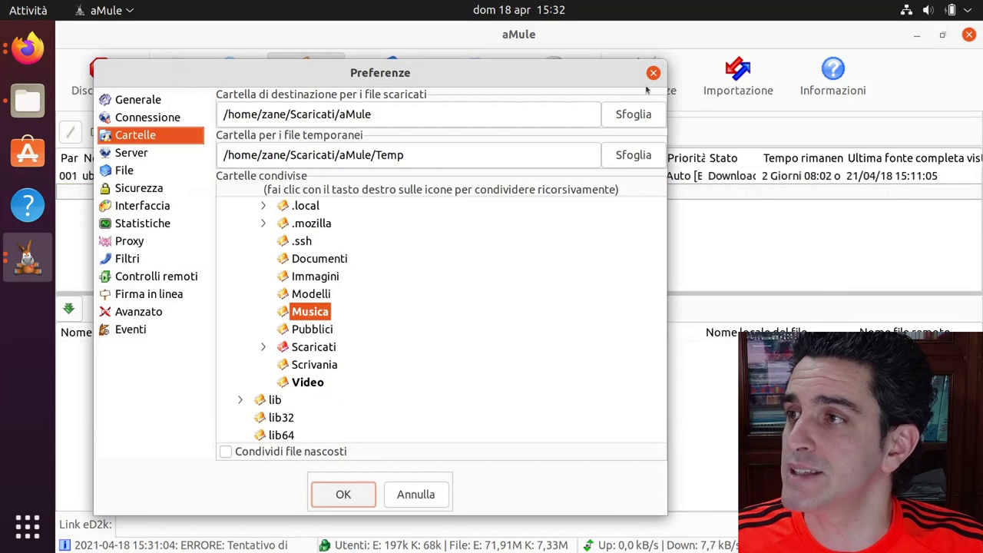
pyautogui.click(144, 102)
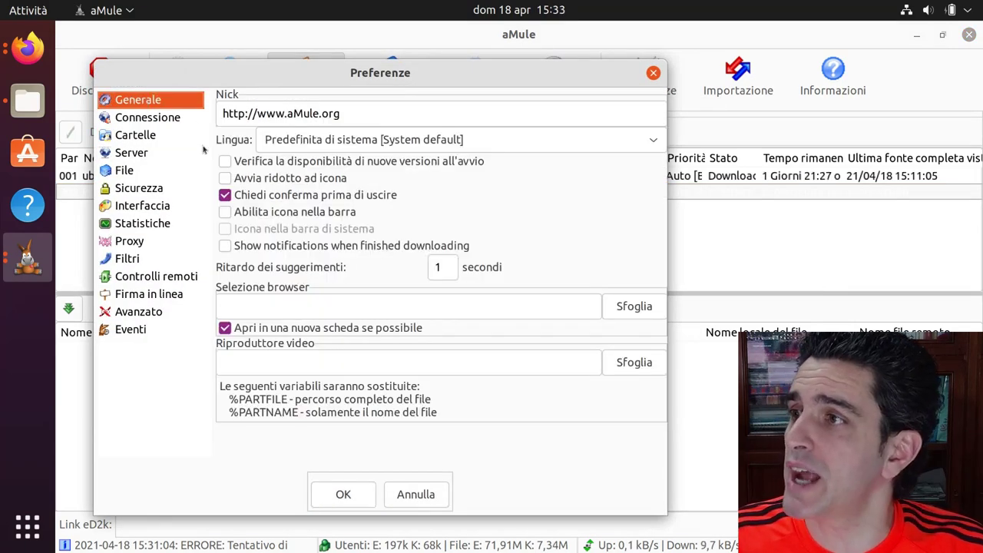
pyautogui.click(224, 178)
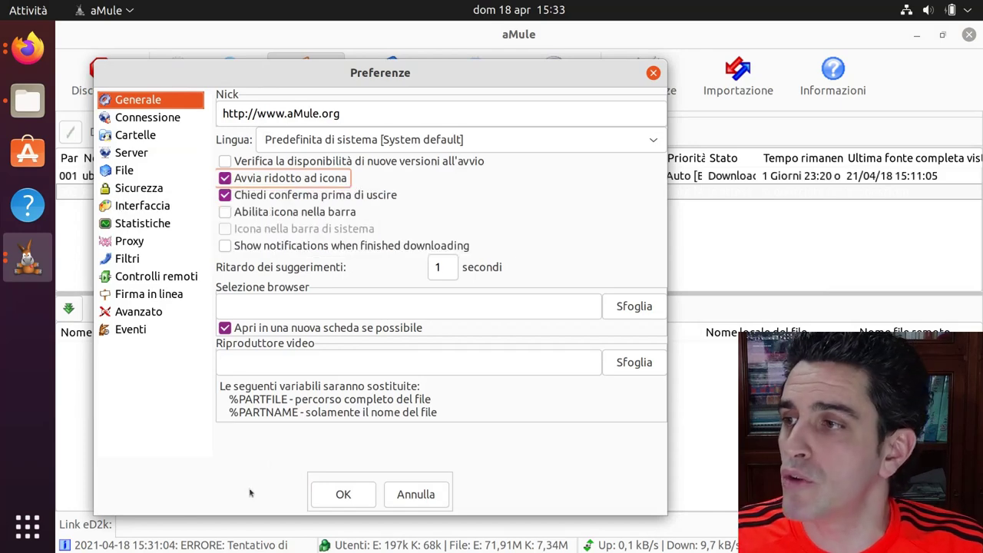
pyautogui.click(345, 494)
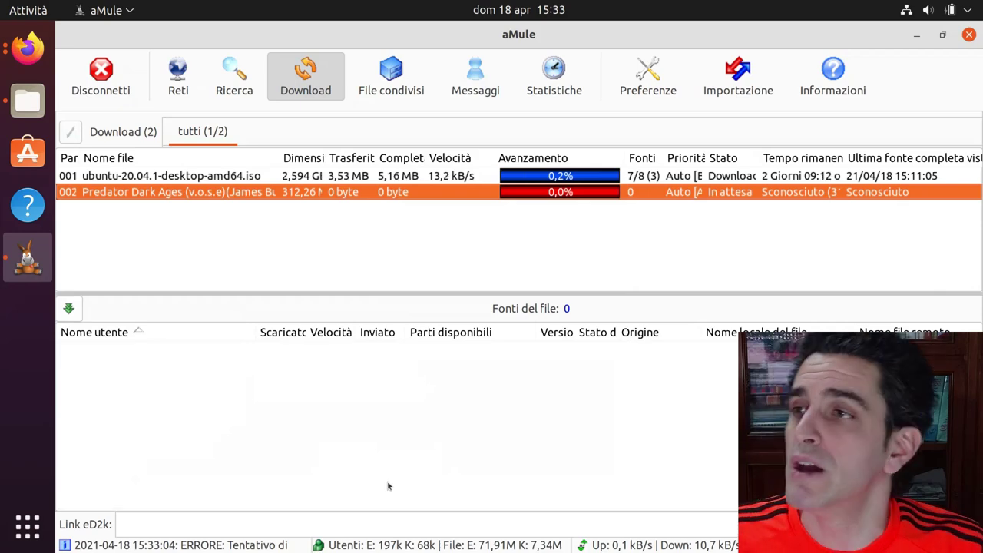
pyautogui.click(917, 35)
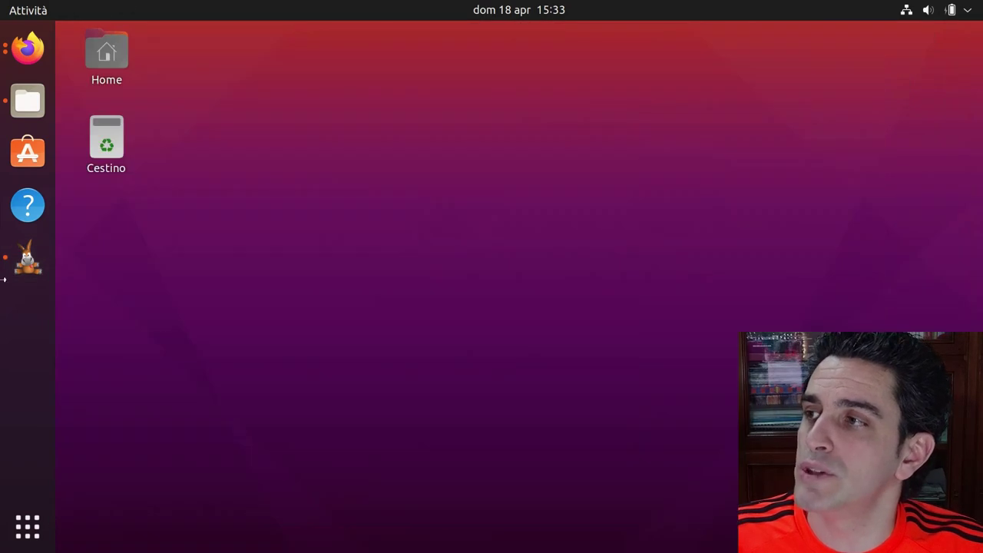